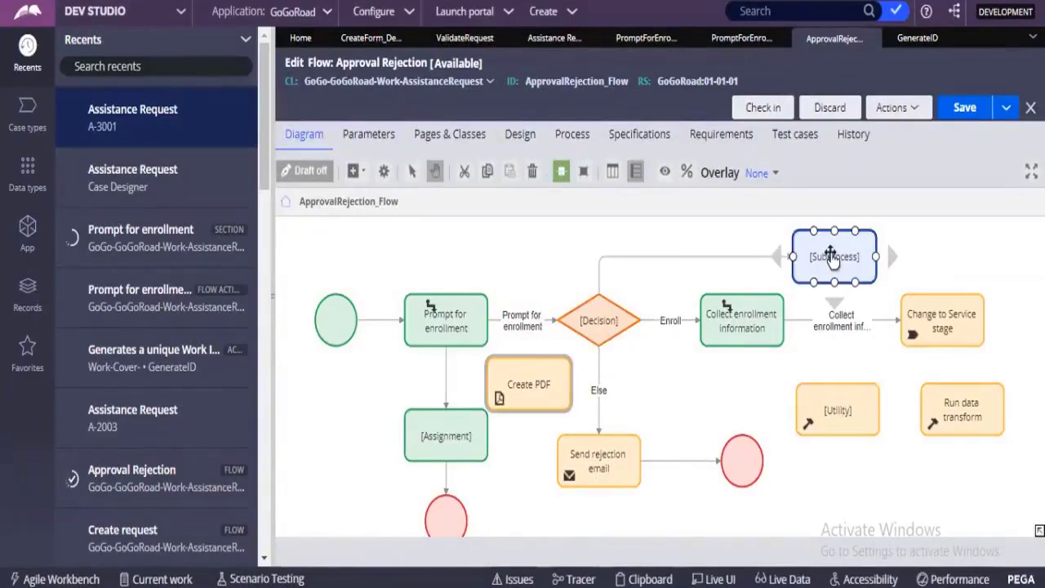
# Step: Examine the Send rejection email and Run data transform shapes, and check the list of flow shapes in the Notepad notes
pyautogui.click(609, 472)
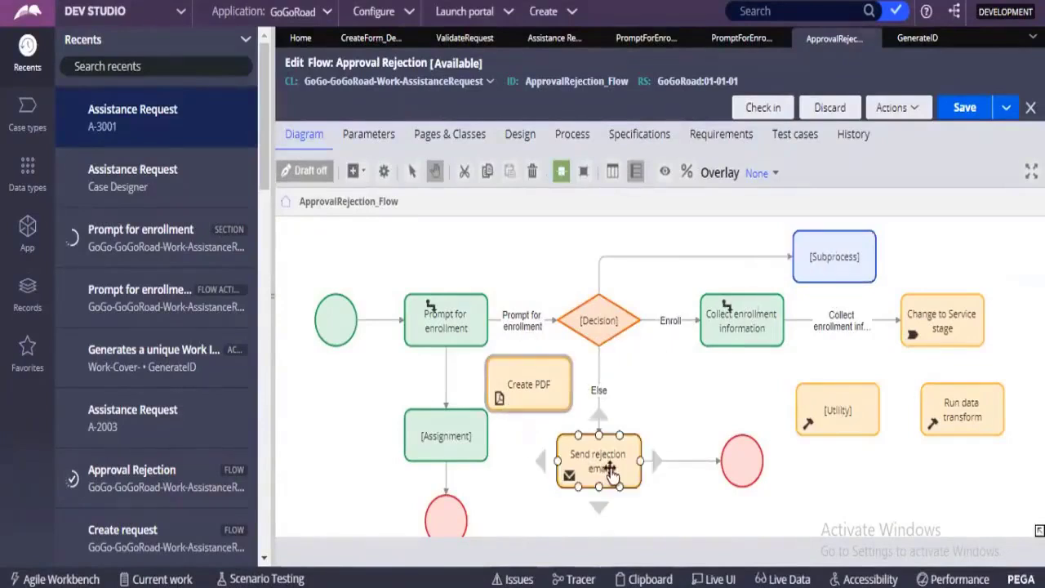
pyautogui.click(953, 431)
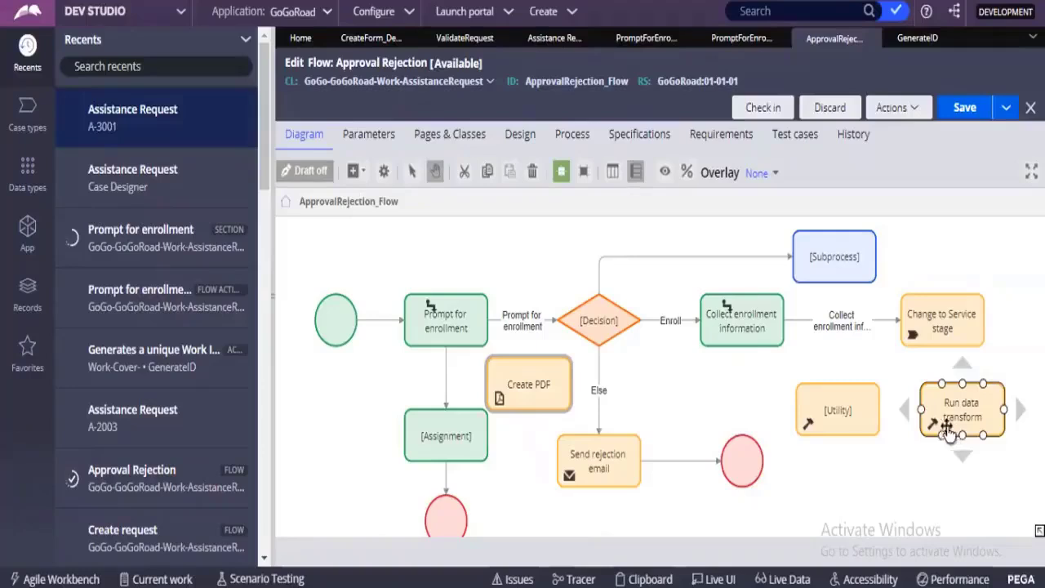
pyautogui.click(570, 449)
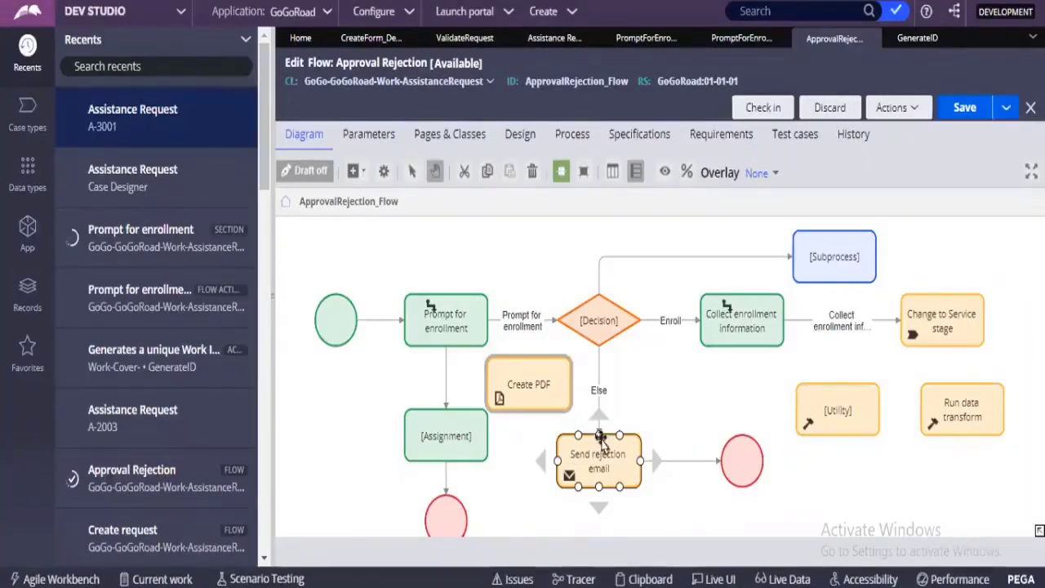
pyautogui.moveTo(517, 543)
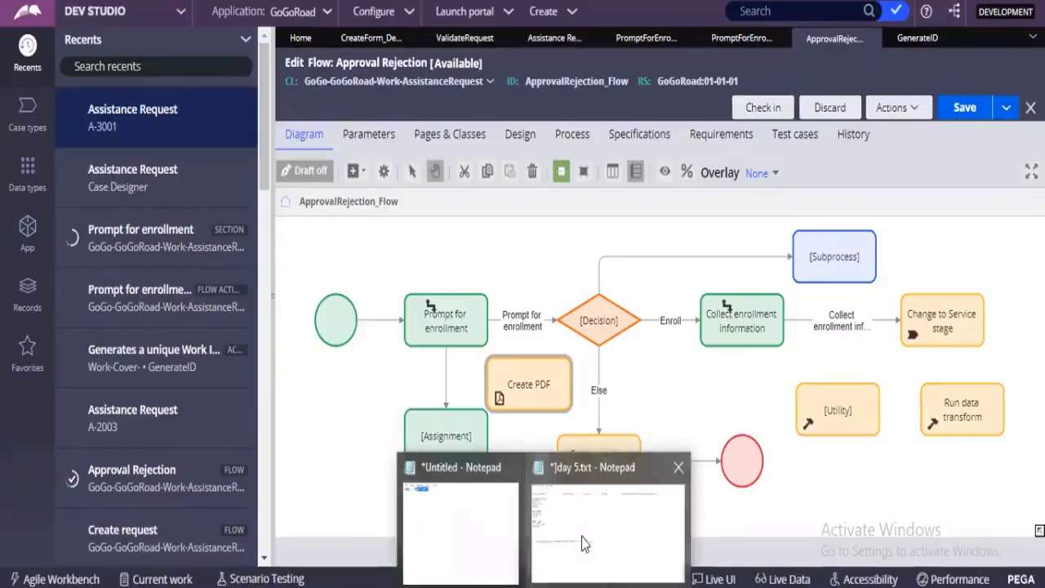
pyautogui.click(585, 544)
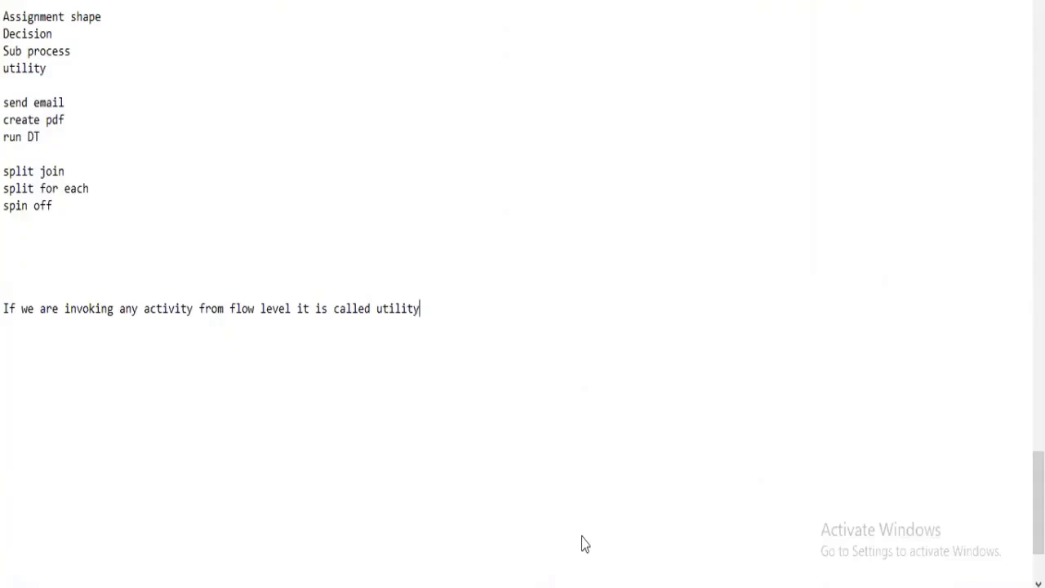
pyautogui.hotkey('alt', 'Tab')
# Step: Examine the automation shapes that can be added to the ApprovalRejection_Flow diagram
pyautogui.click(406, 259)
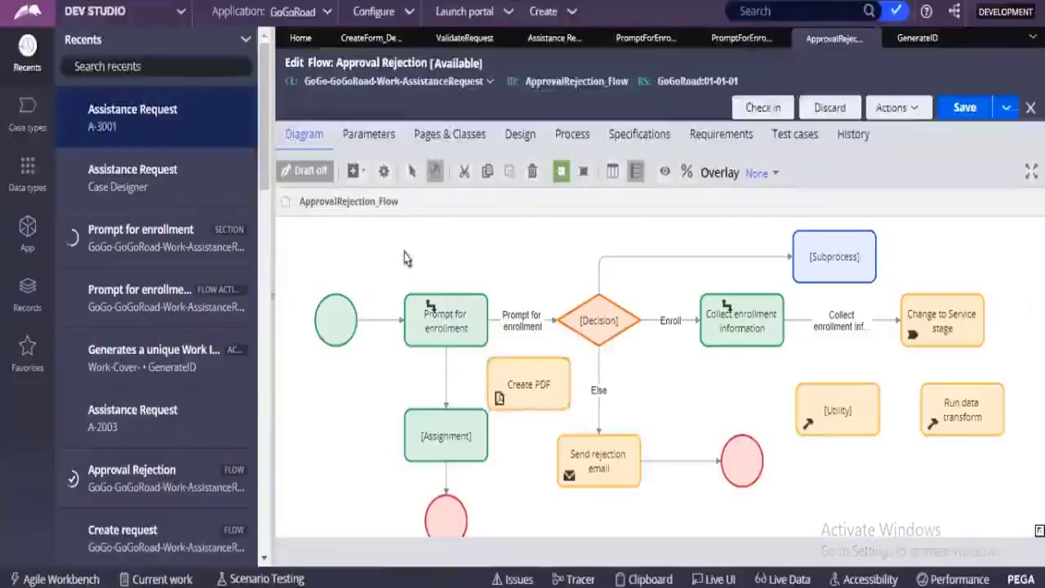
pyautogui.rightClick(405, 258)
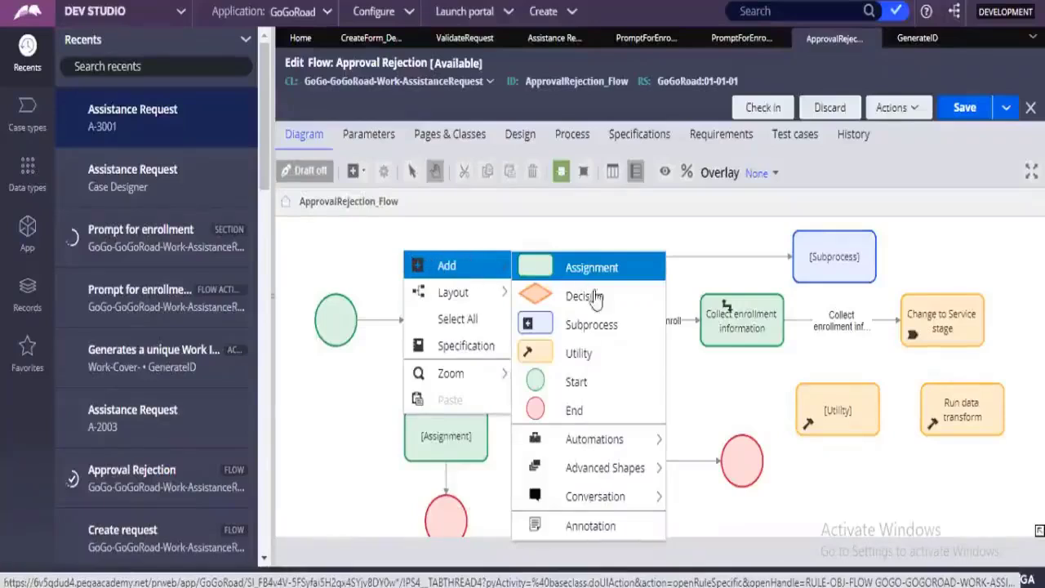
pyautogui.moveTo(617, 442)
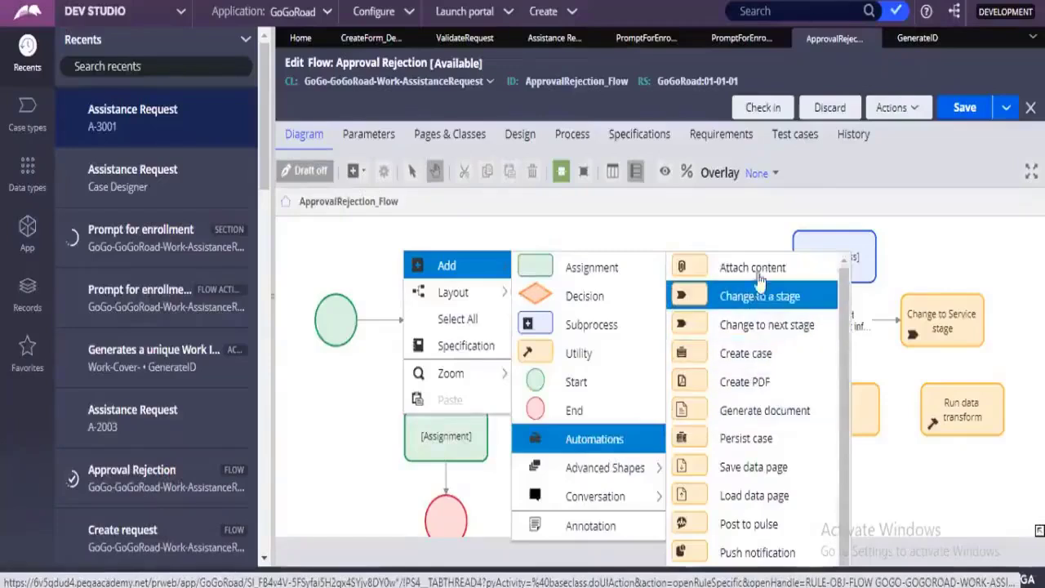
pyautogui.scroll(-2, 743, 404)
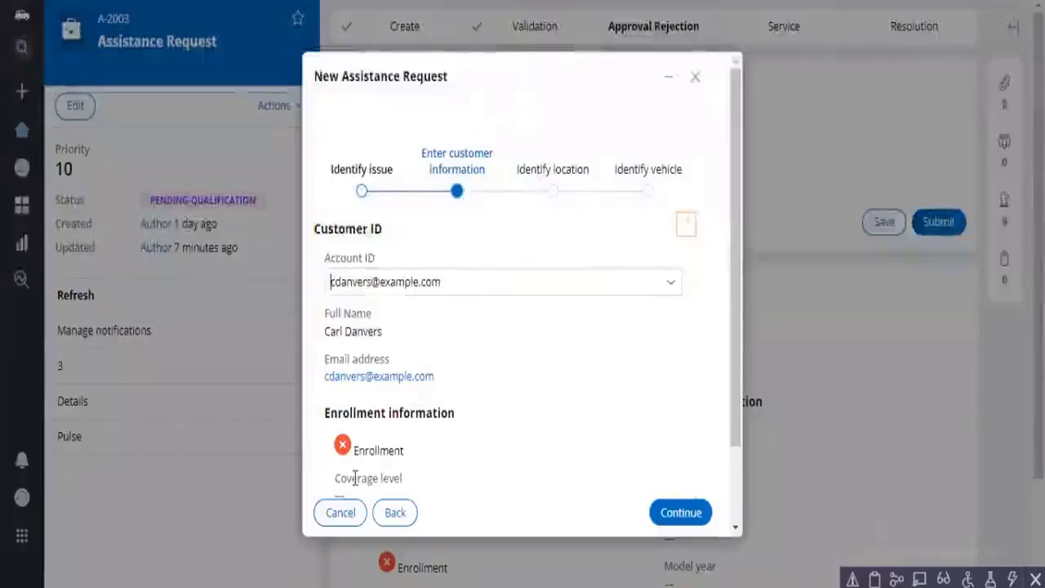
# Step: Dismiss the New Assistance Request form in the GoGoRoad portal and view the notifications list
pyautogui.click(355, 478)
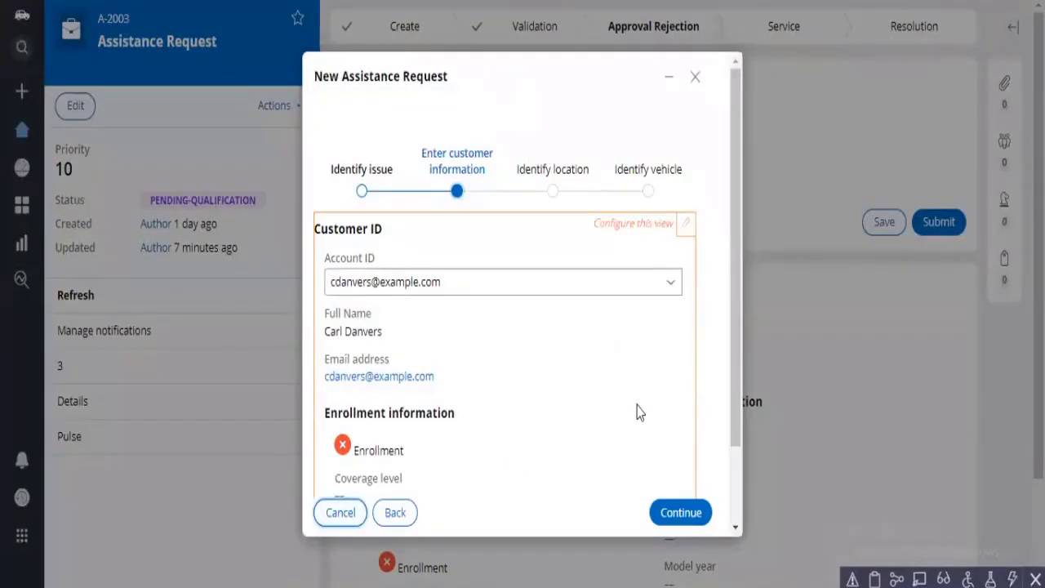
pyautogui.click(612, 465)
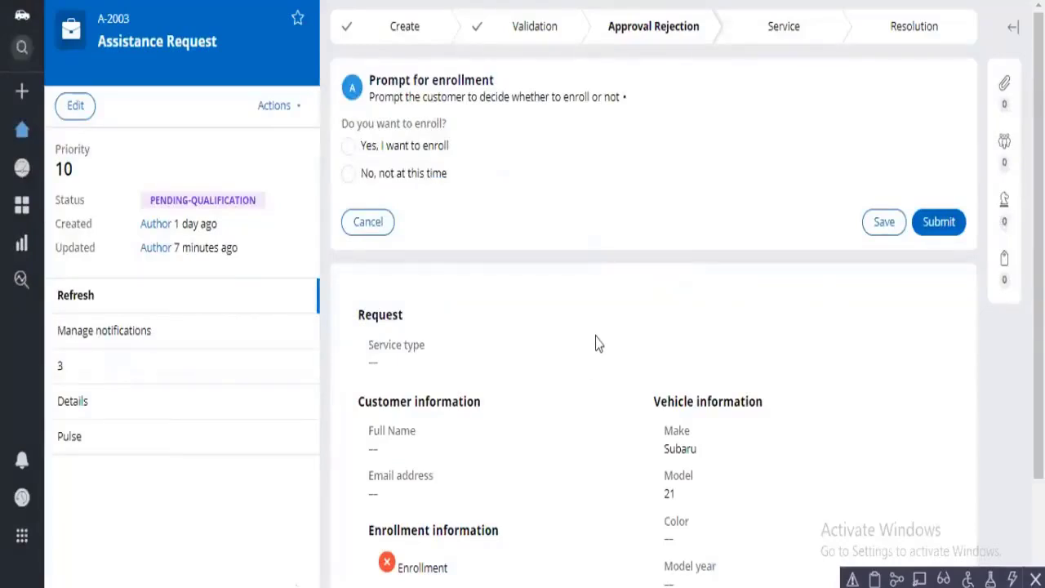
pyautogui.moveTo(7, 91)
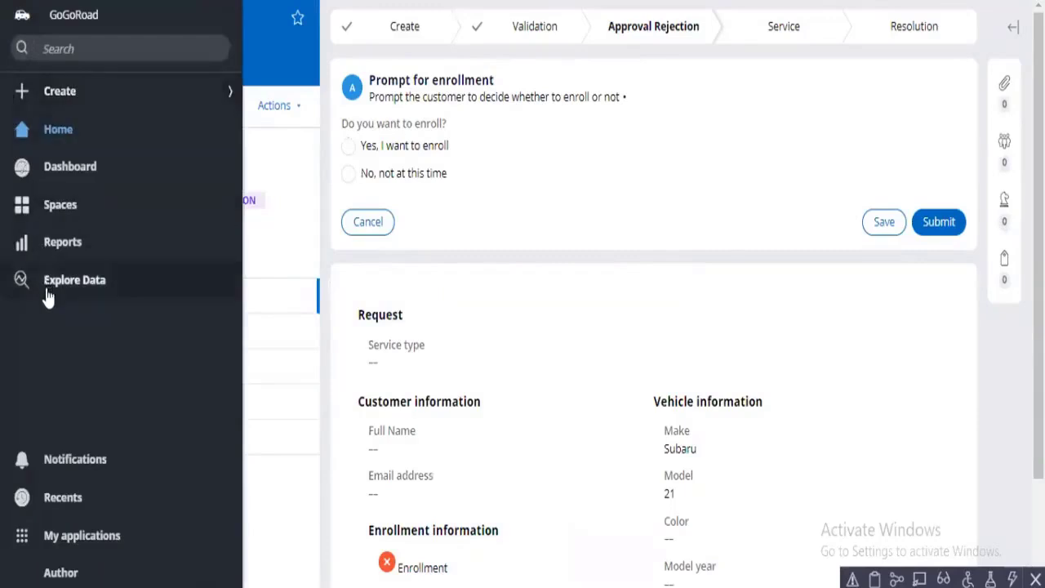
pyautogui.click(94, 474)
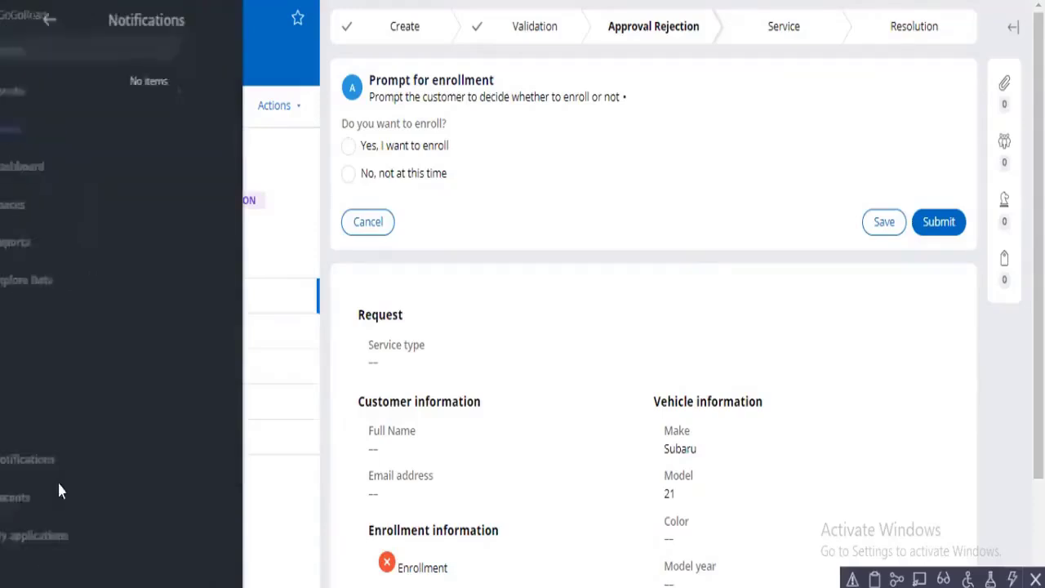
pyautogui.click(22, 21)
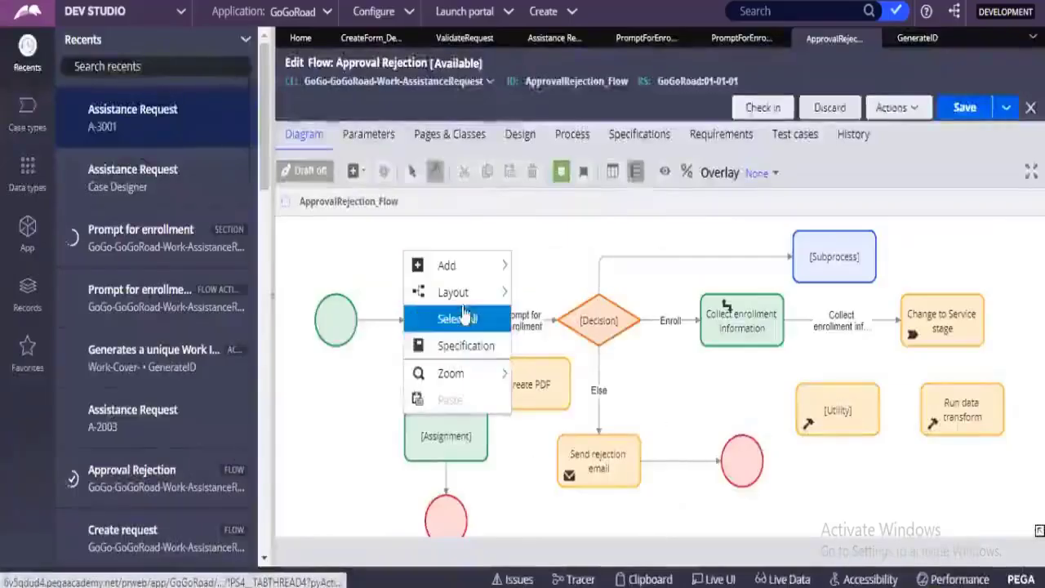
# Step: Review the full list of automation shapes, from Attach content to Approval, without adding one to the flow
pyautogui.moveTo(471, 273)
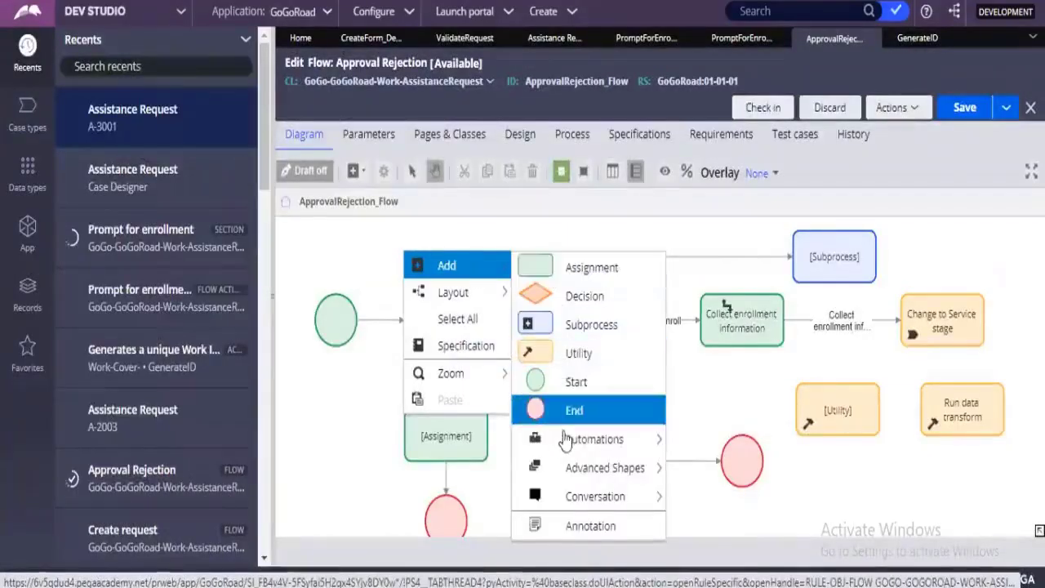
pyautogui.moveTo(596, 439)
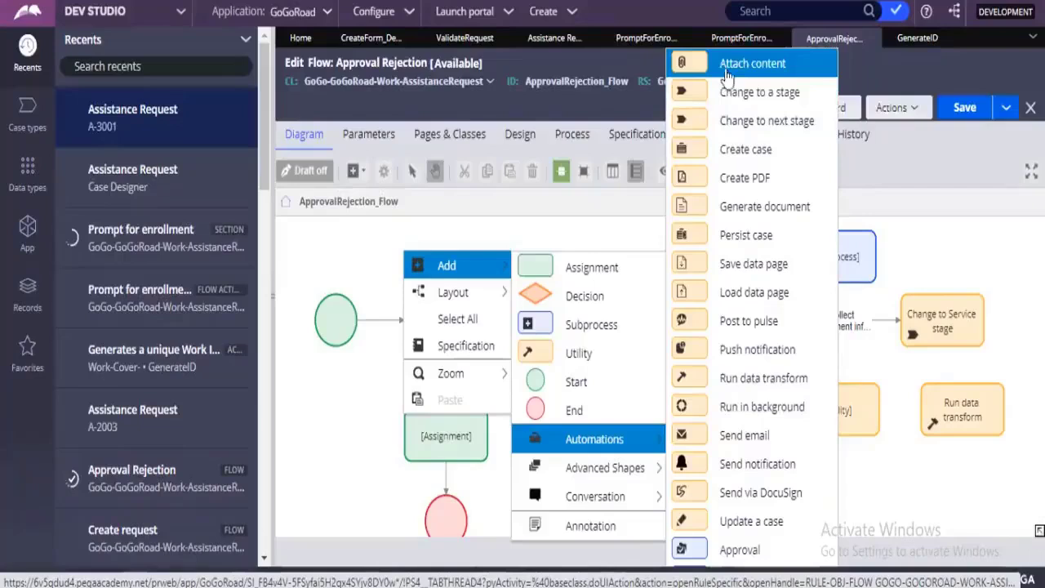
pyautogui.click(581, 222)
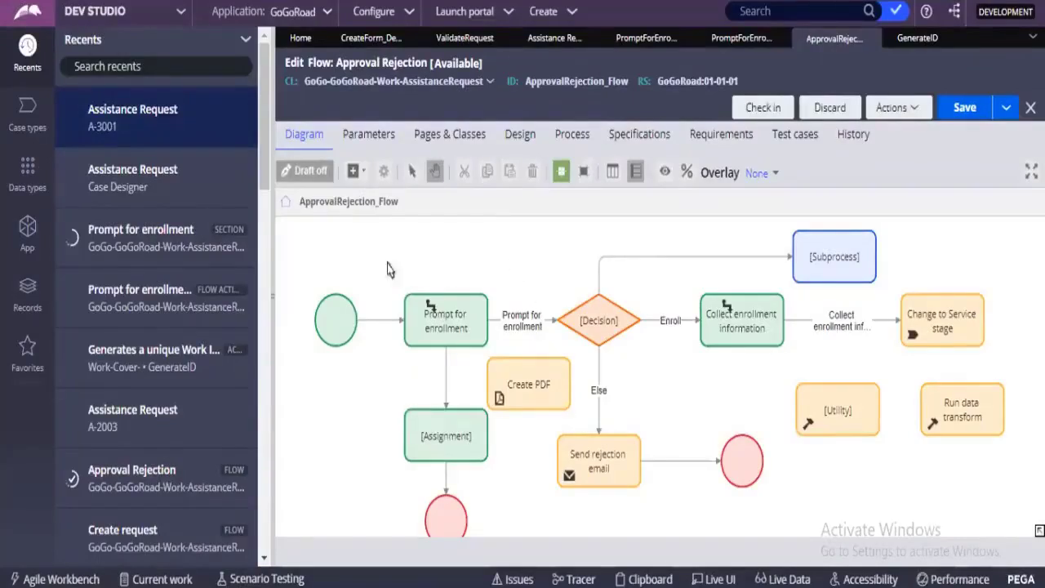
pyautogui.rightClick(389, 384)
pyautogui.press('Down')
pyautogui.press('Down')
pyautogui.press('Down')
pyautogui.press('Down')
pyautogui.press('Right')
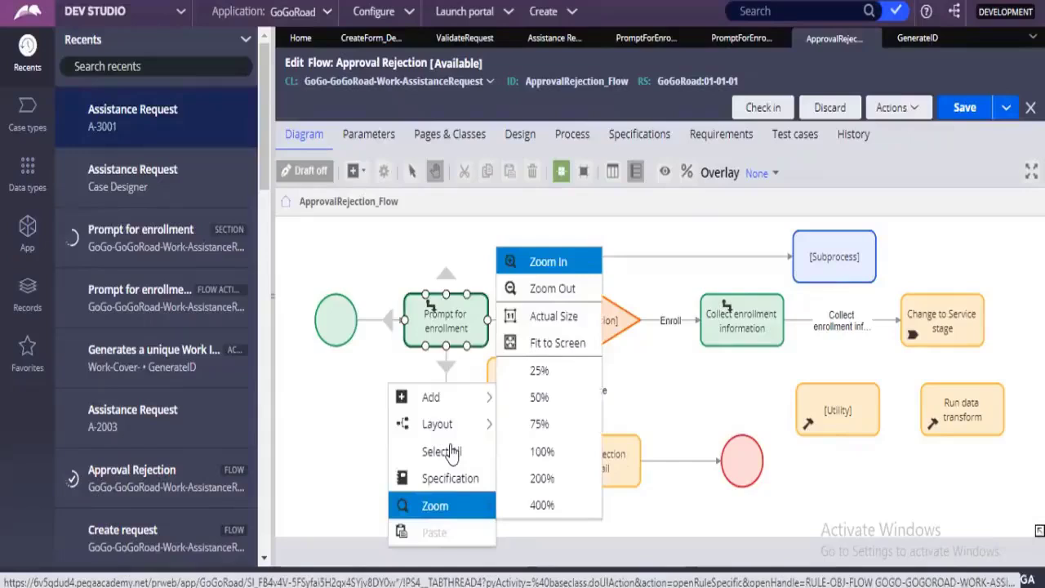
pyautogui.click(451, 453)
# Step: Add a Split For Each advanced shape to the flow, just above the Decision shape
pyautogui.rightClick(551, 242)
pyautogui.moveTo(555, 244)
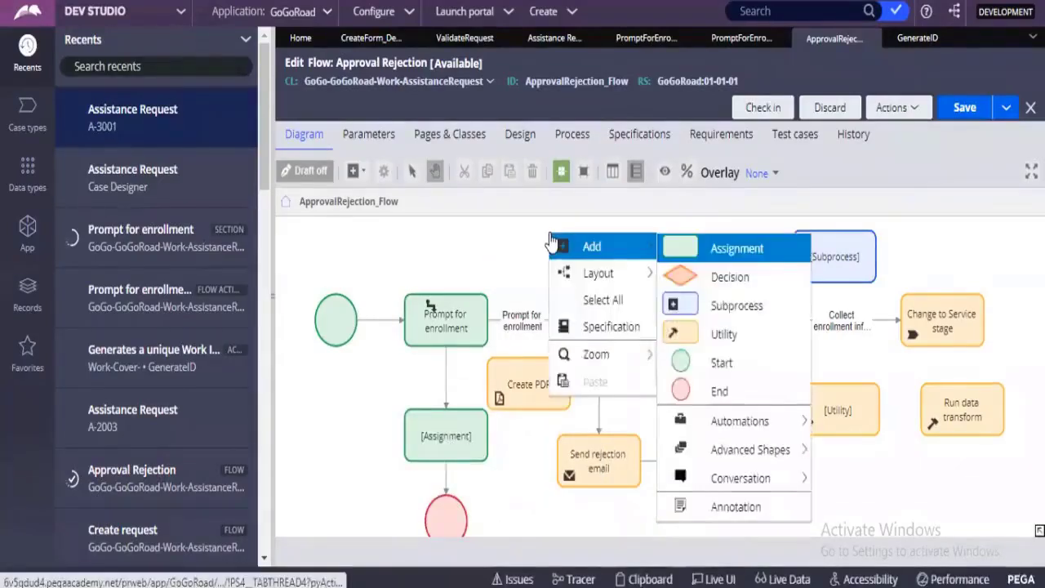
pyautogui.moveTo(702, 445)
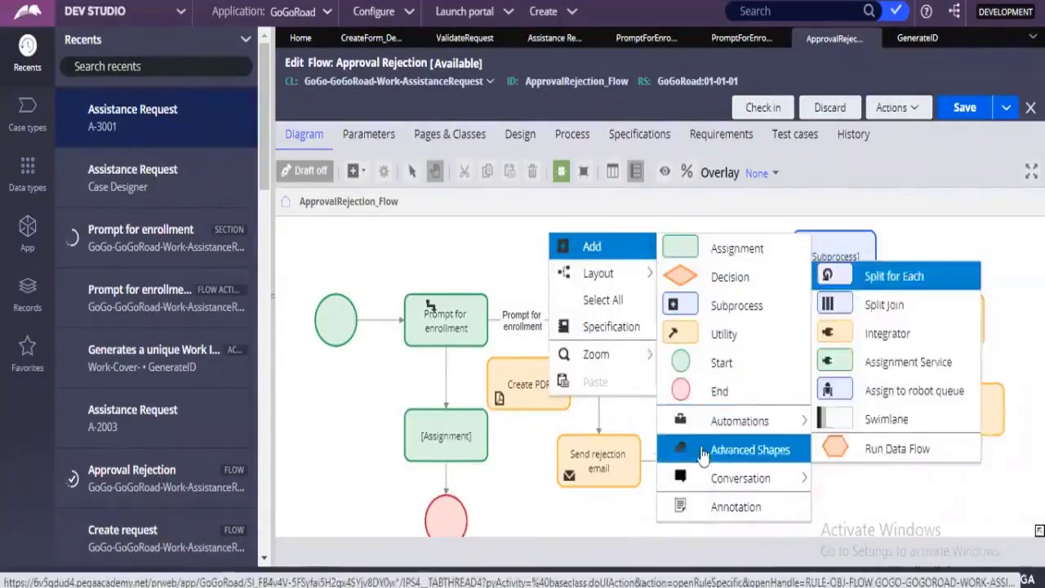
pyautogui.click(882, 276)
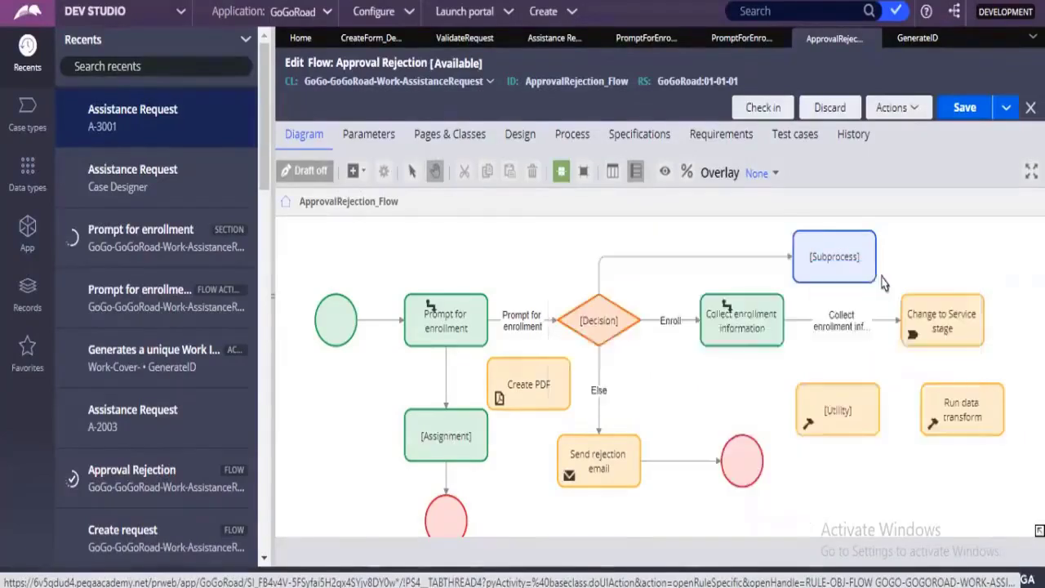
pyautogui.click(607, 255)
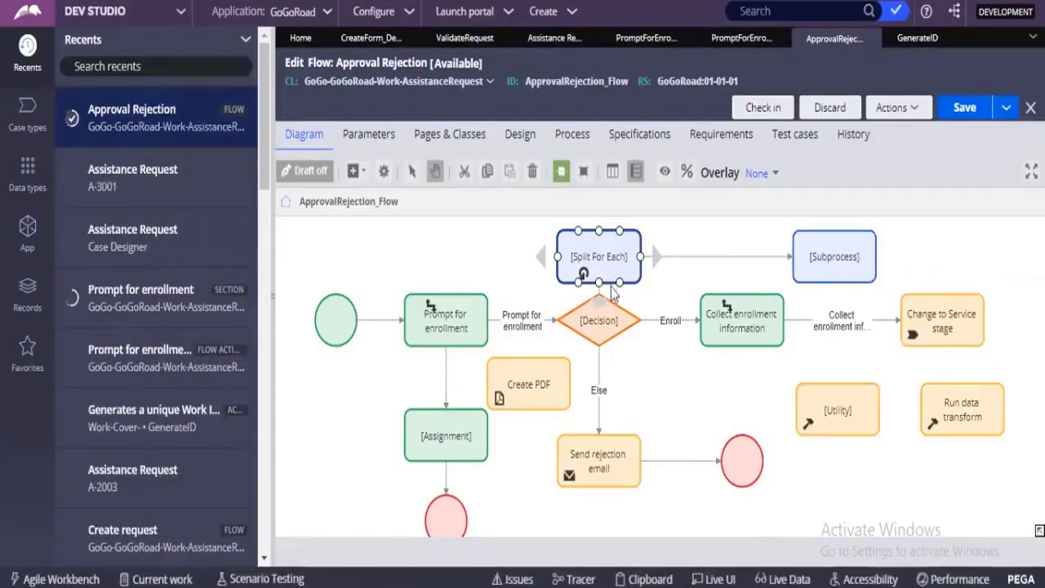
# Step: Review the join options in the Split For Each shape's properties and close them without submitting changes
pyautogui.doubleClick(607, 256)
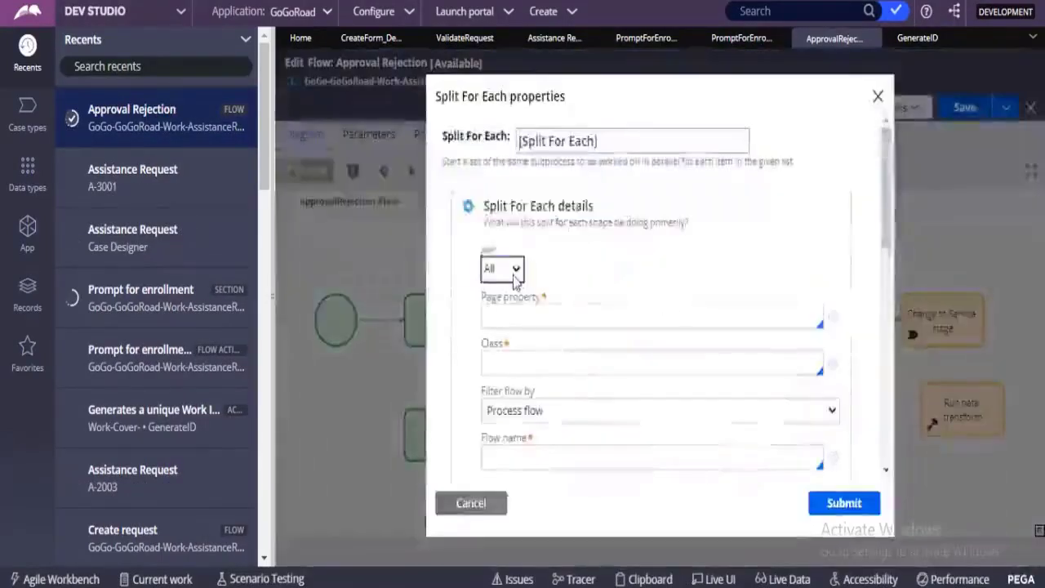
pyautogui.click(514, 278)
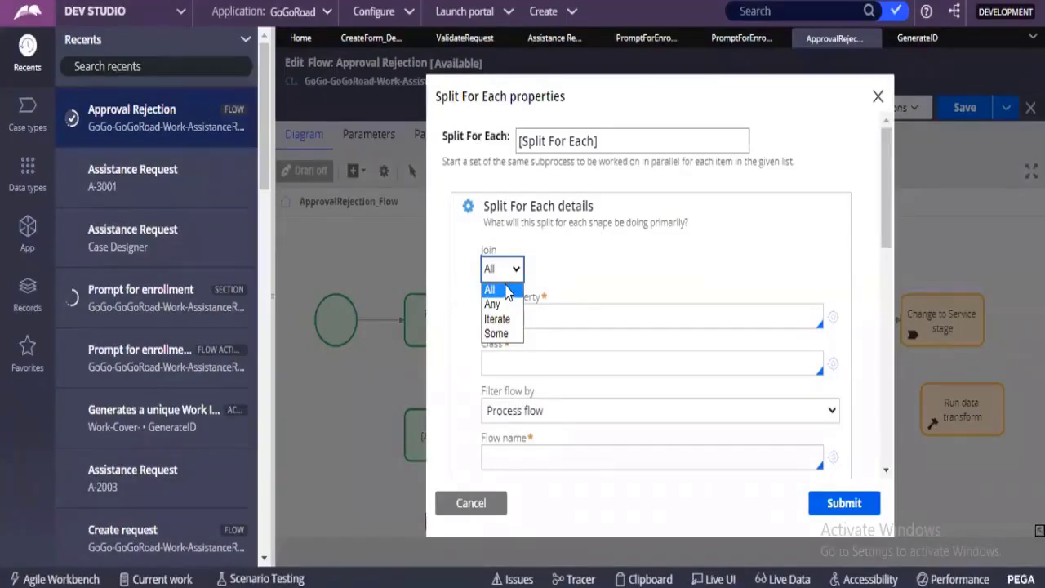
pyautogui.click(508, 447)
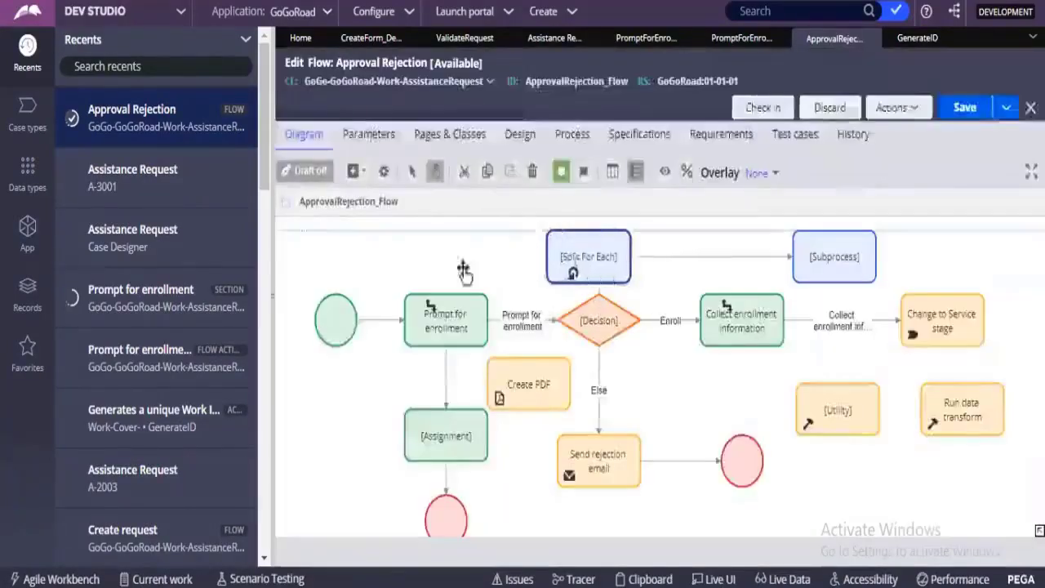
# Step: Move the Split For Each shape above the start shape and add a Split Join shape between it and the Subprocess shape
pyautogui.moveTo(463, 272); pyautogui.dragTo(373, 244)
pyautogui.click(493, 262)
pyautogui.rightClick(493, 262)
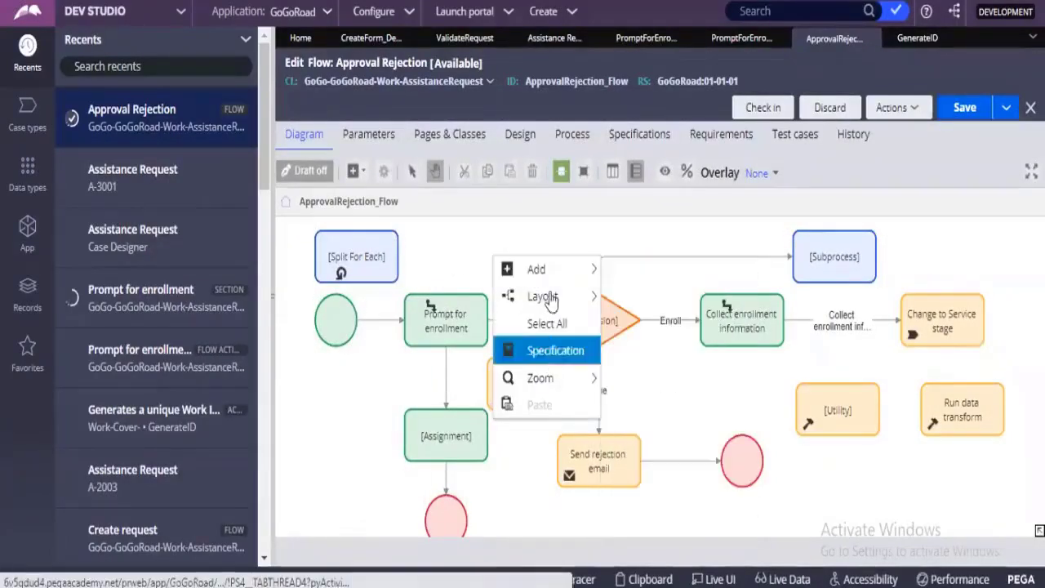
pyautogui.moveTo(539, 270)
pyautogui.moveTo(706, 483)
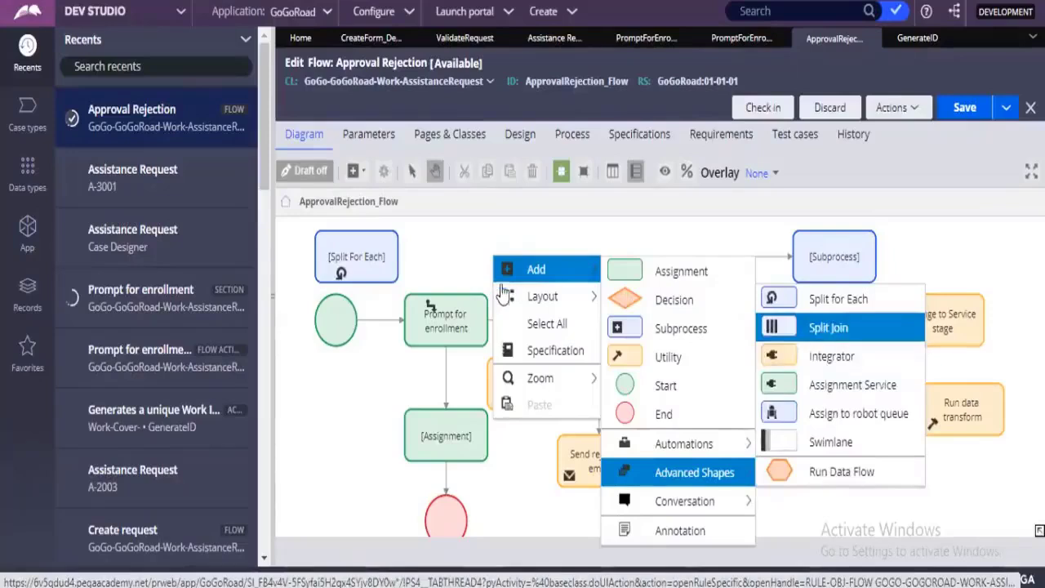
pyautogui.click(800, 330)
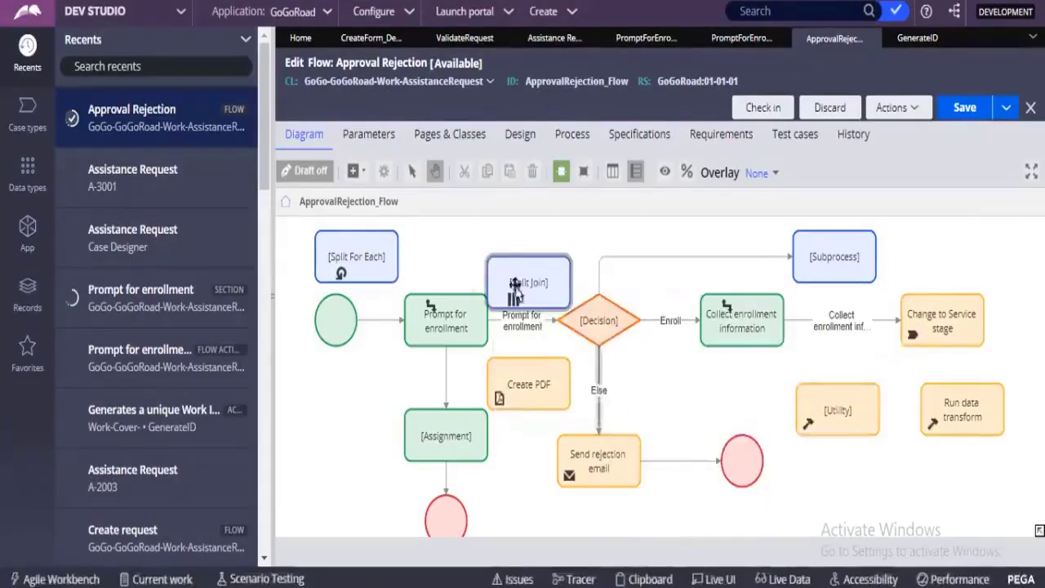
# Step: Collapse the Recents explorer and move the Split Join and Split For Each shapes into the free space beyond Change to Service stage
pyautogui.click(272, 284)
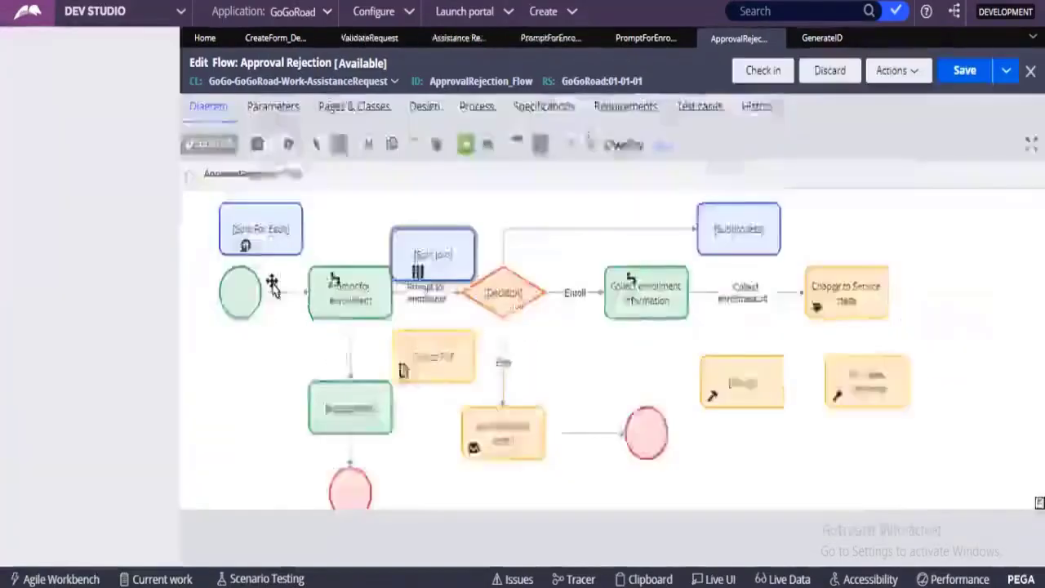
pyautogui.moveTo(830, 280); pyautogui.dragTo(840, 280)
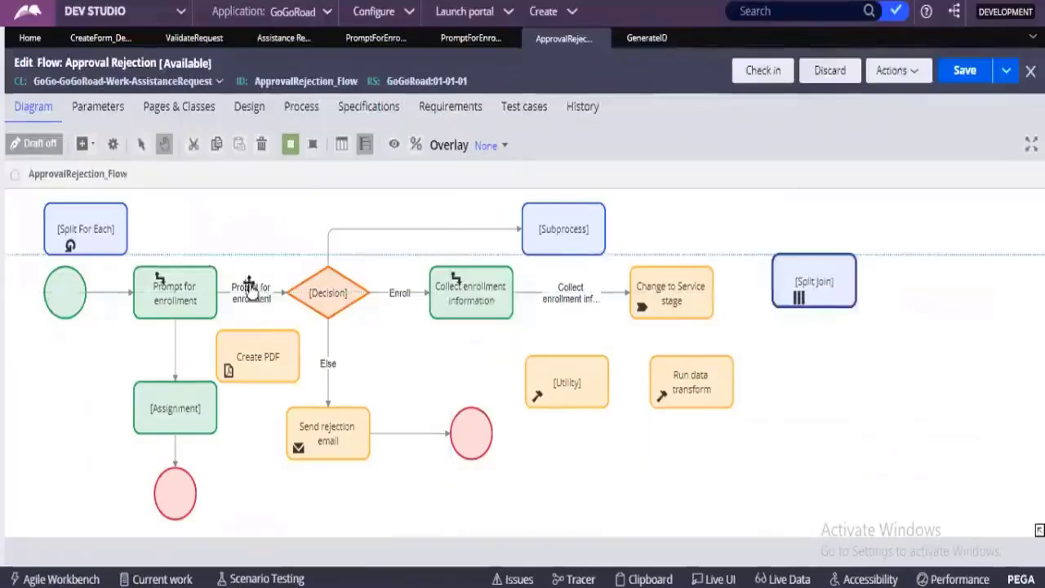
pyautogui.moveTo(59, 227); pyautogui.dragTo(837, 378)
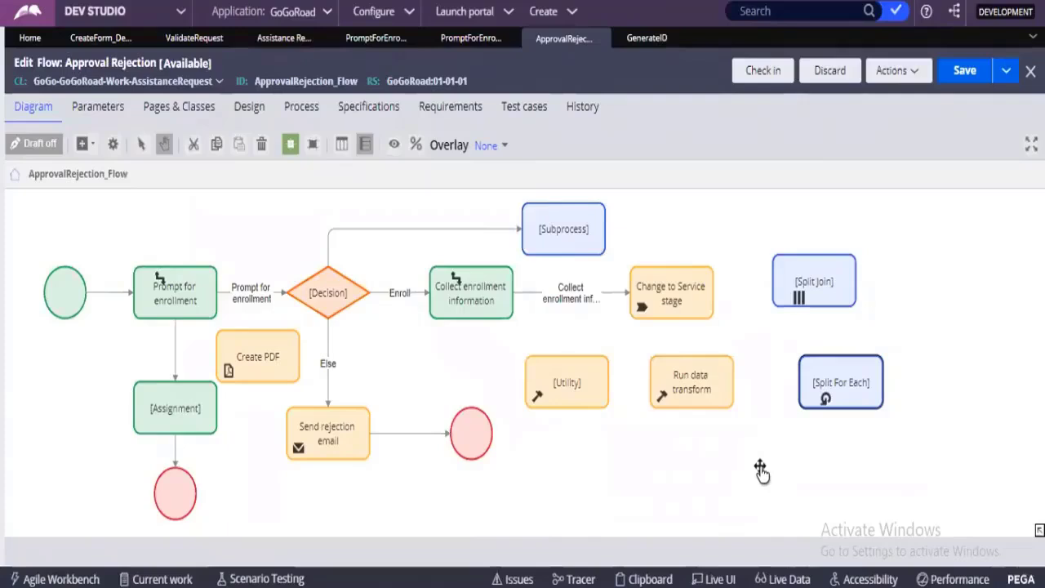
# Step: Align the Split Join shape vertically above the Split For Each shape
pyautogui.click(819, 392)
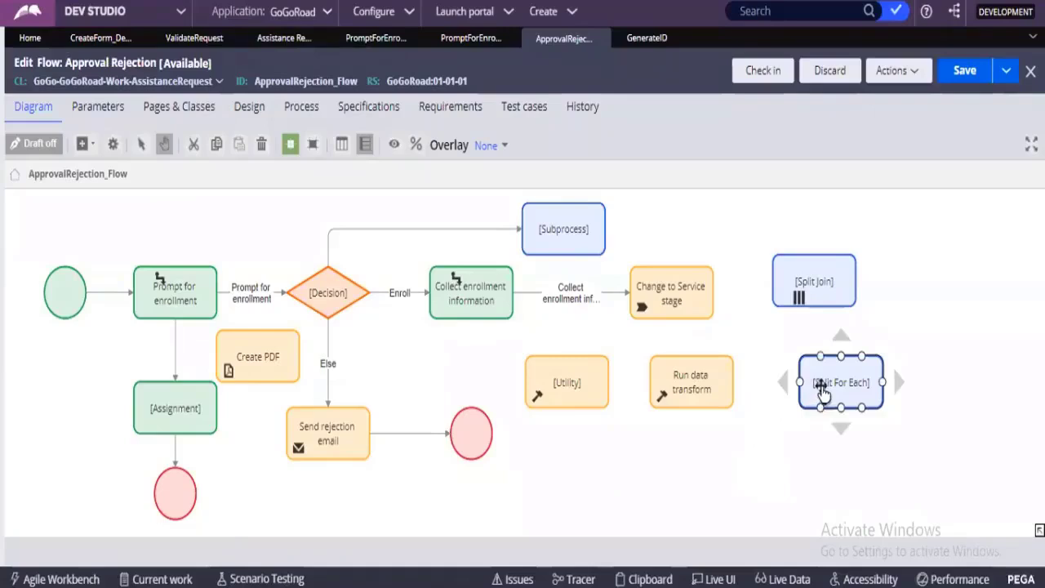
pyautogui.click(820, 277)
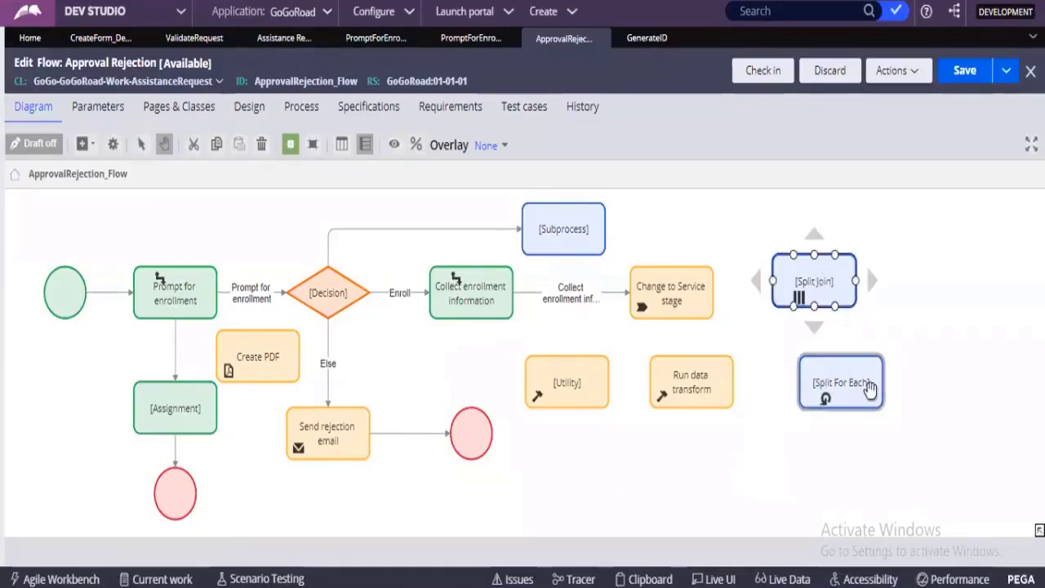
pyautogui.click(870, 392)
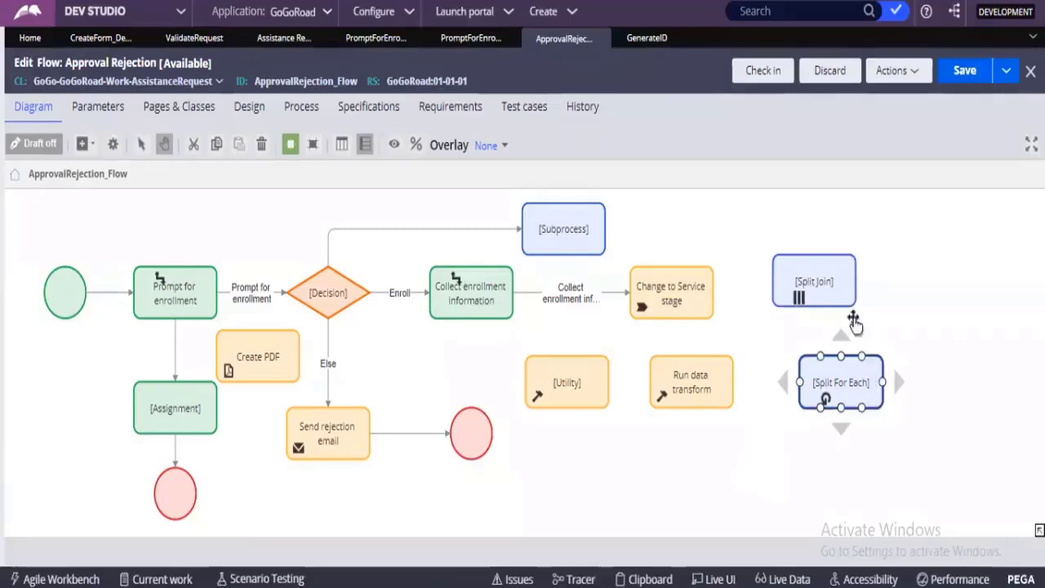
pyautogui.click(810, 279)
pyautogui.moveTo(812, 281); pyautogui.dragTo(827, 283)
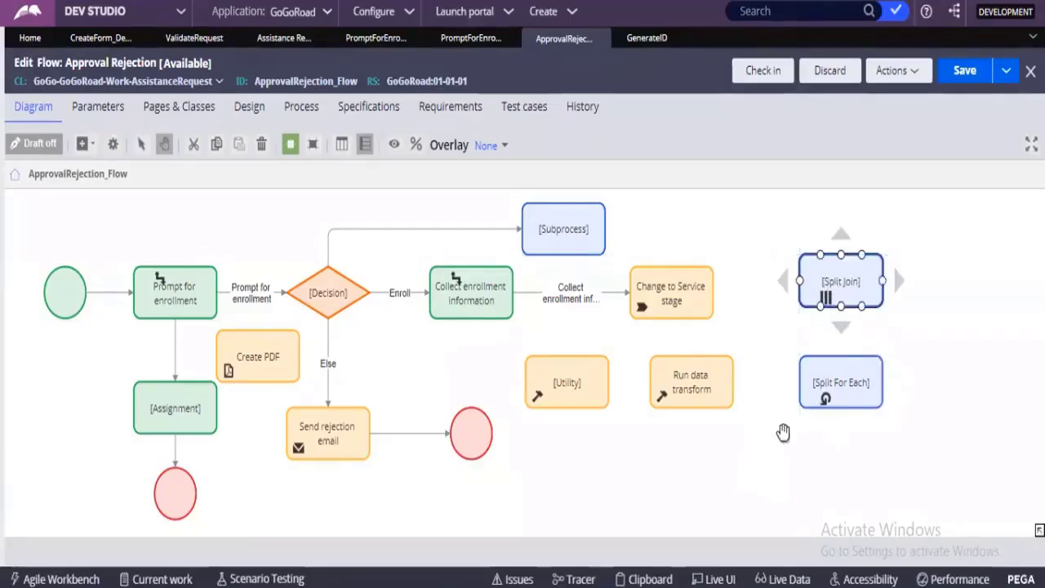
pyautogui.click(861, 408)
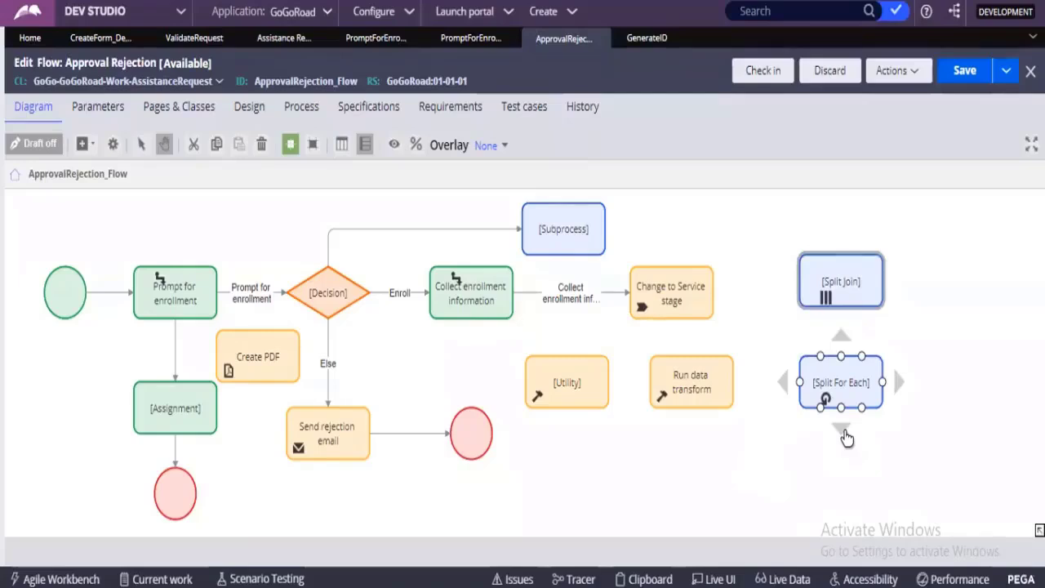
pyautogui.click(877, 182)
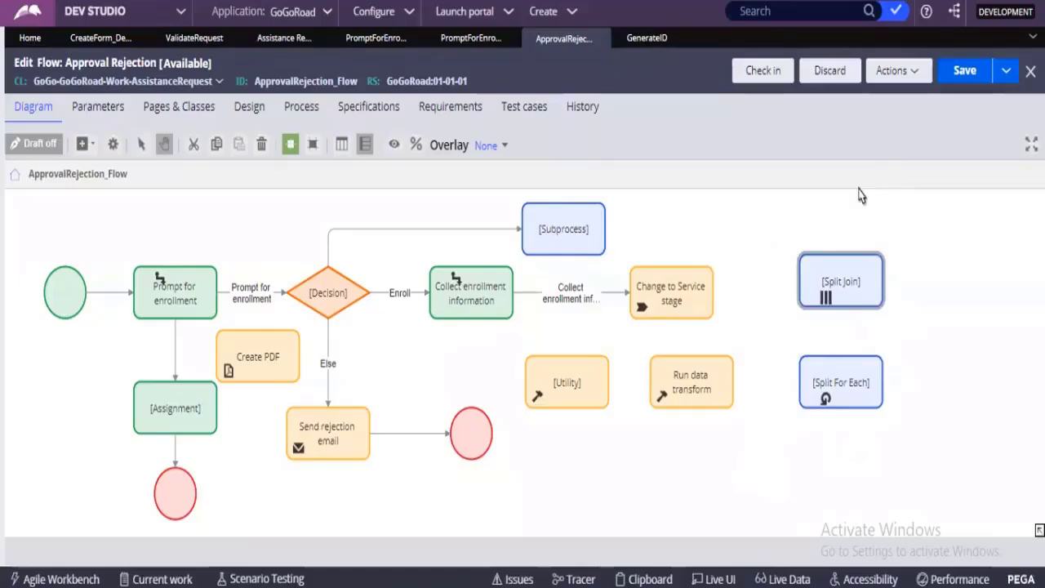
# Step: Add an Assignment Service advanced shape and move it into the free space beyond the Split Join and Split For Each shapes
pyautogui.rightClick(733, 236)
pyautogui.moveTo(744, 241)
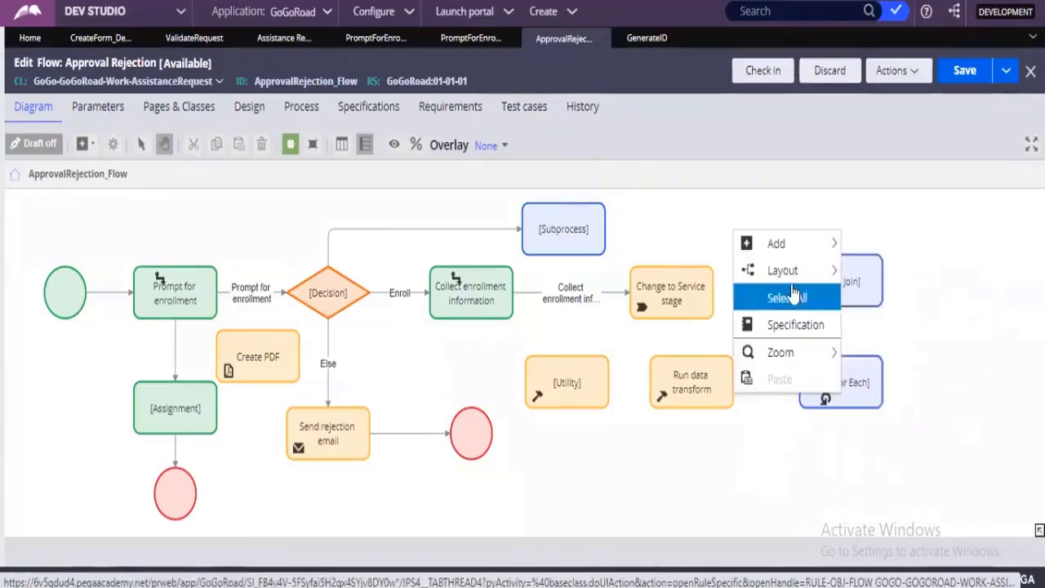
pyautogui.moveTo(785, 244)
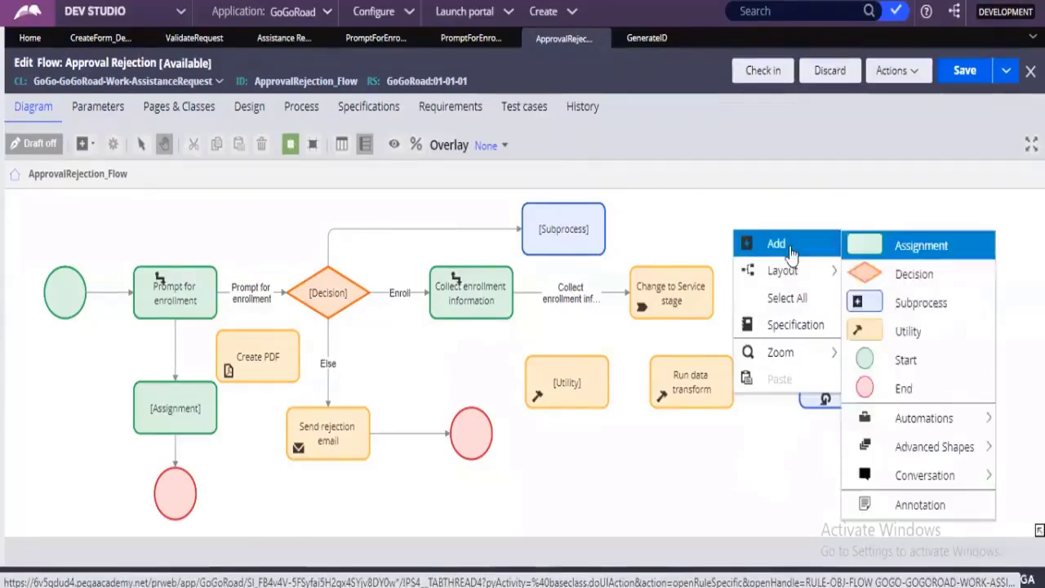
pyautogui.click(912, 449)
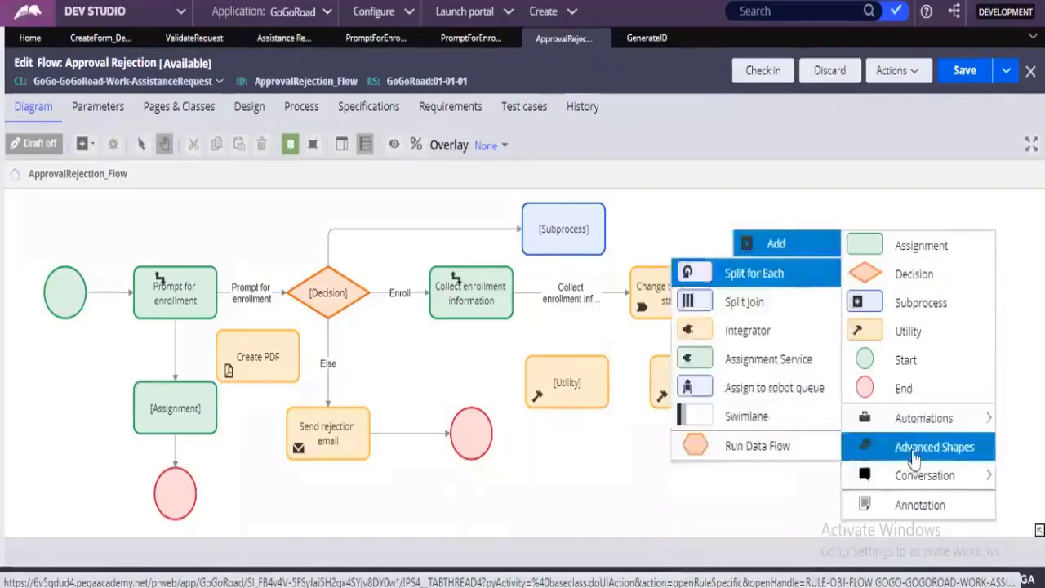
pyautogui.moveTo(877, 421)
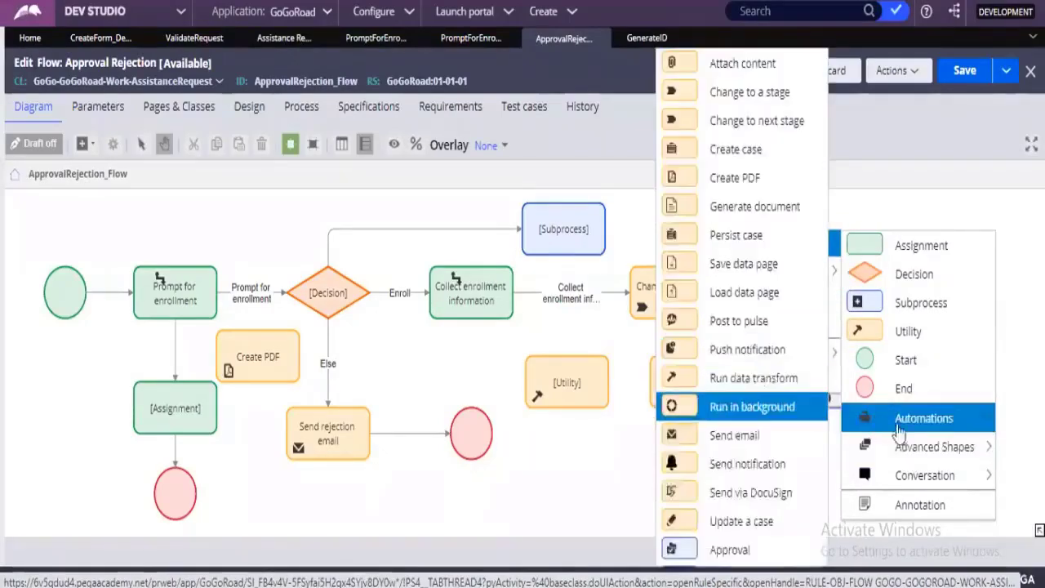
pyautogui.moveTo(918, 446)
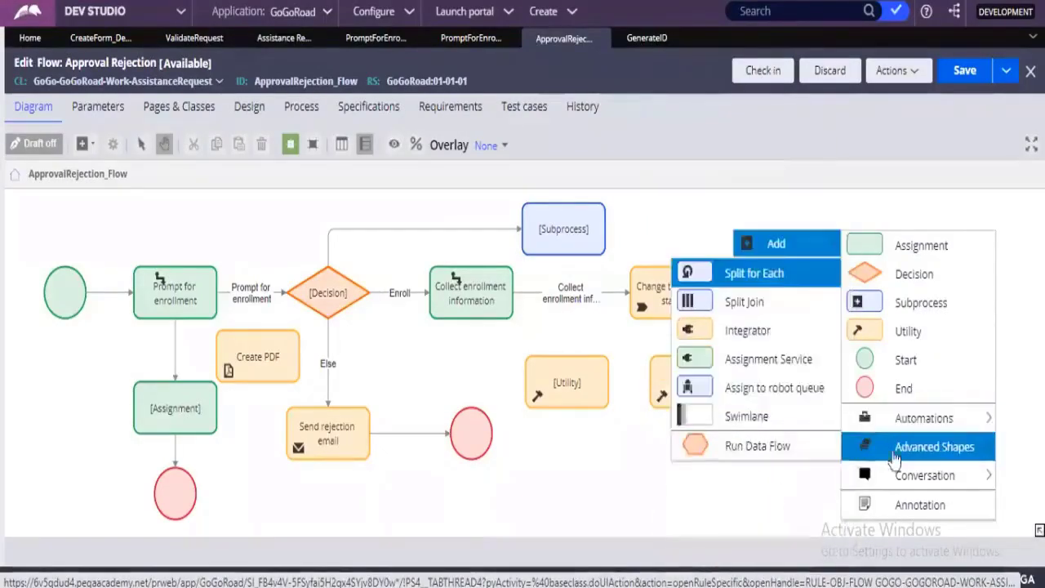
pyautogui.click(751, 369)
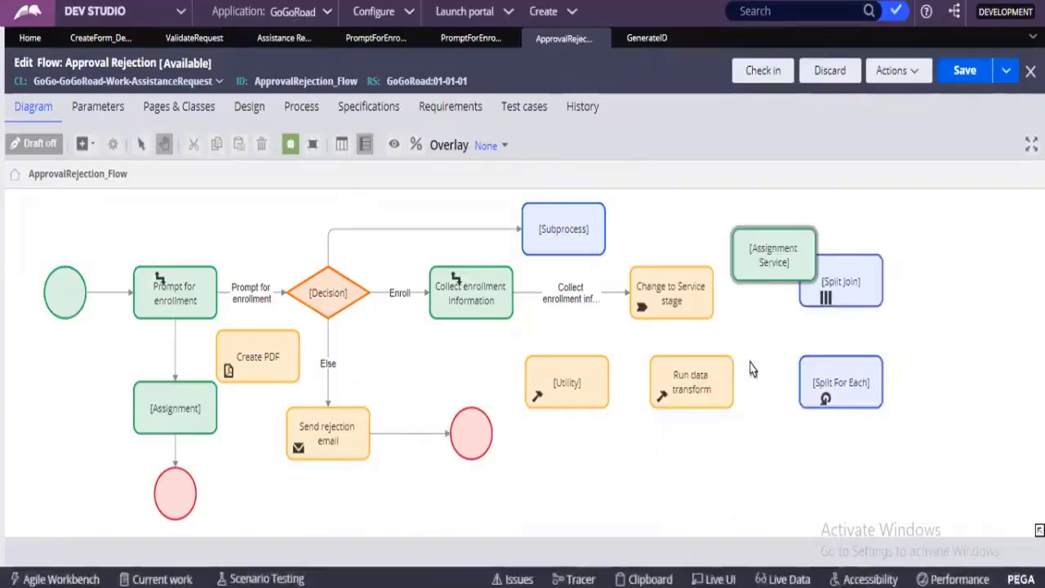
pyautogui.click(755, 254)
pyautogui.moveTo(755, 255); pyautogui.dragTo(949, 337)
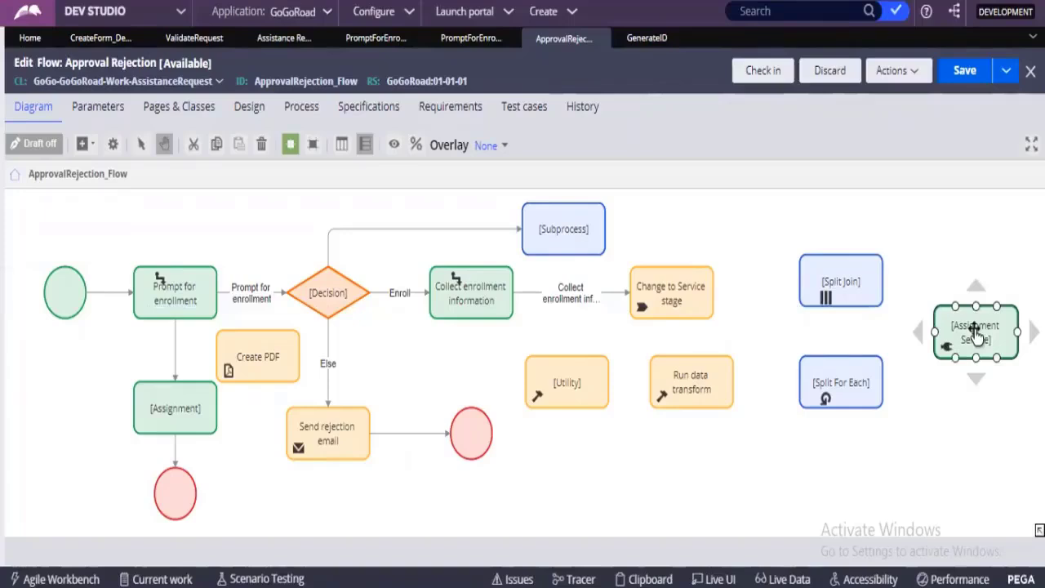
pyautogui.click(982, 408)
# Step: Review the description, Type options and other settings in the Assignment Service shape's properties and close them without submitting changes
pyautogui.click(944, 346)
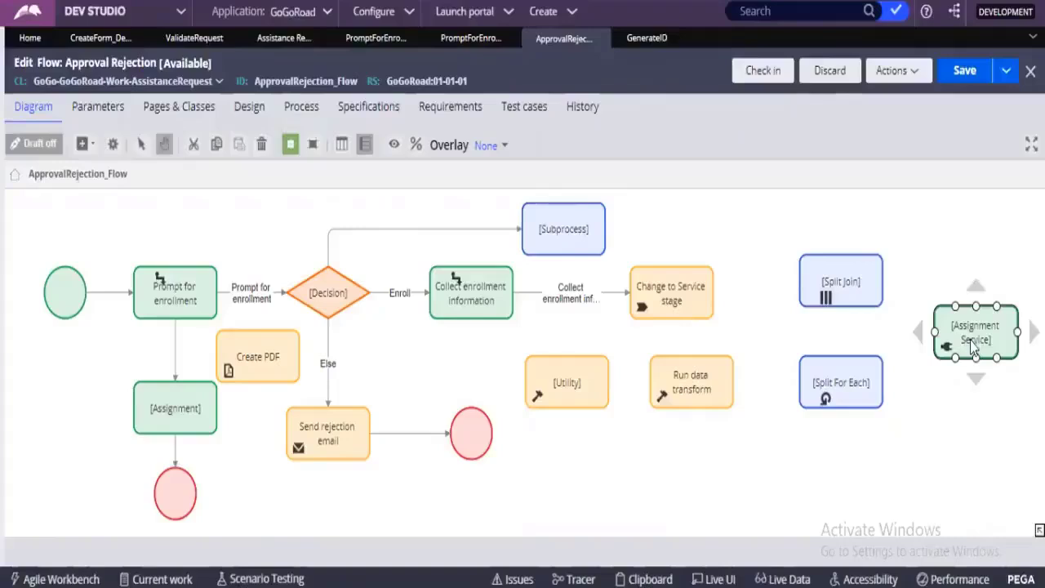
pyautogui.doubleClick(972, 346)
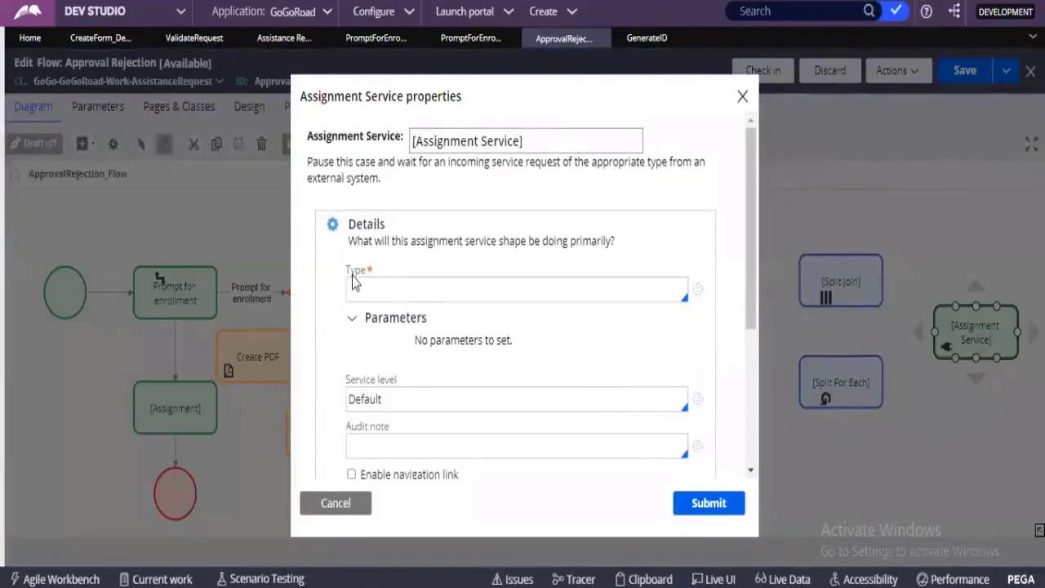
pyautogui.moveTo(347, 273); pyautogui.dragTo(370, 279)
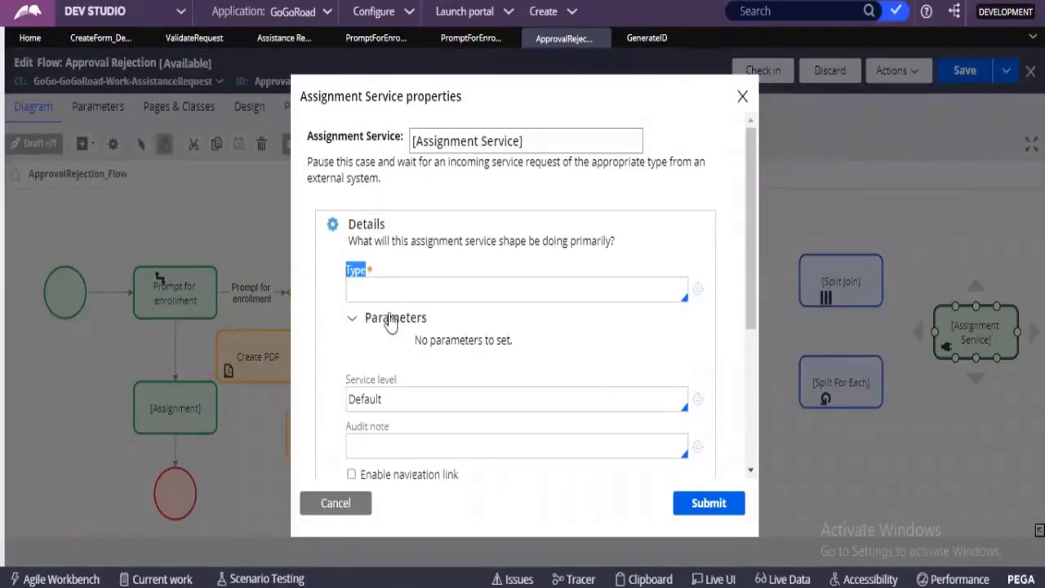
pyautogui.scroll(-5, 391, 322)
pyautogui.scroll(5, 389, 327)
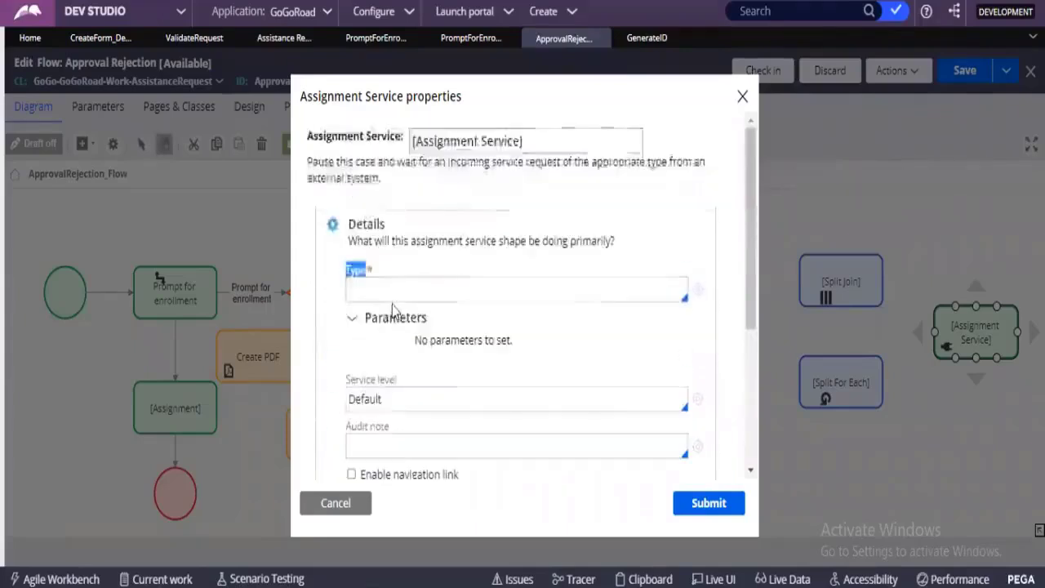
pyautogui.click(414, 289)
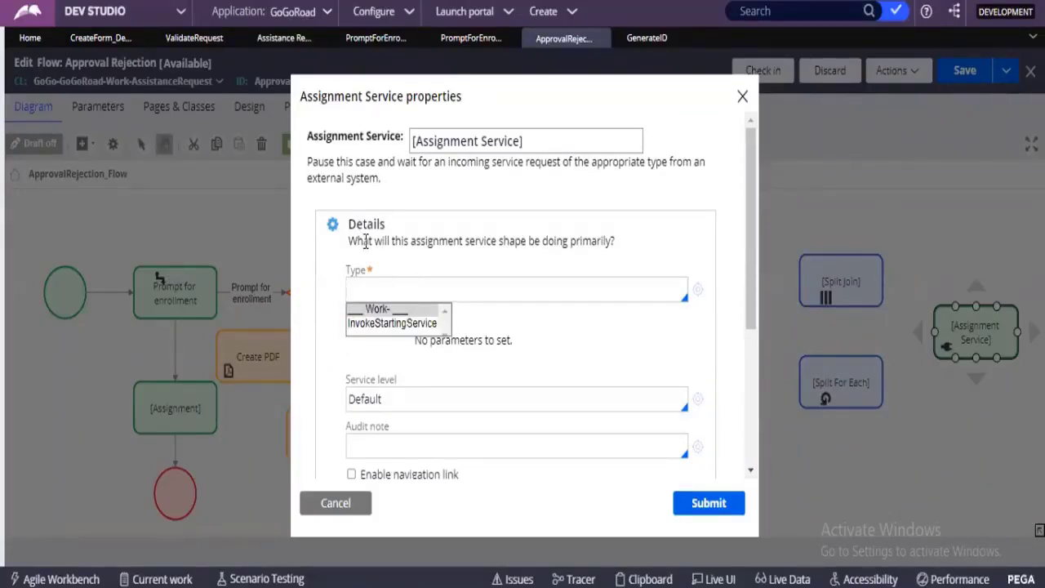
pyautogui.moveTo(308, 161); pyautogui.dragTo(570, 166)
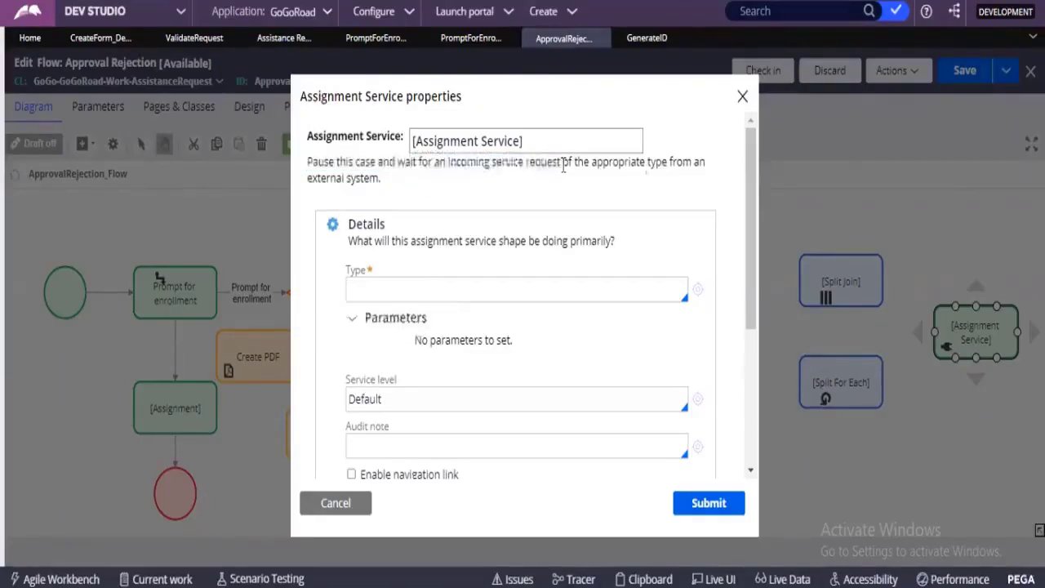
pyautogui.click(740, 101)
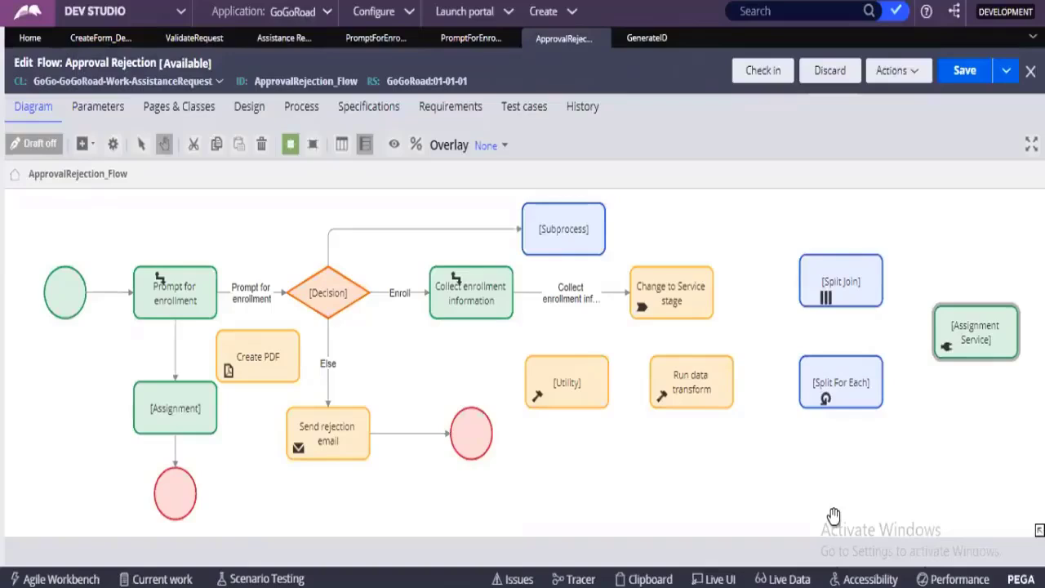
# Step: Open the Send rejection email shape's properties and examine the field reference used for the email recipient
pyautogui.click(351, 449)
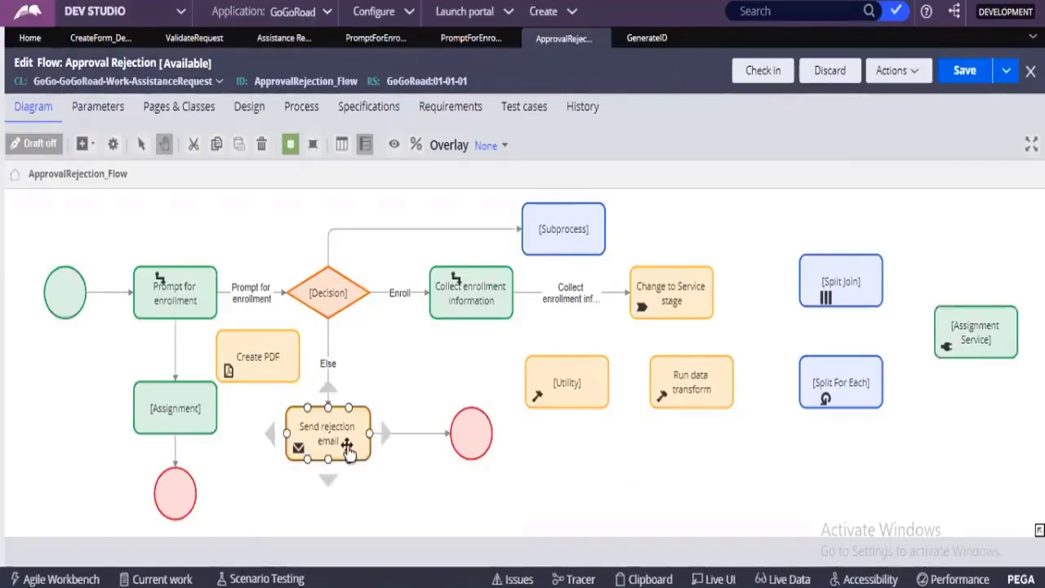
pyautogui.doubleClick(341, 440)
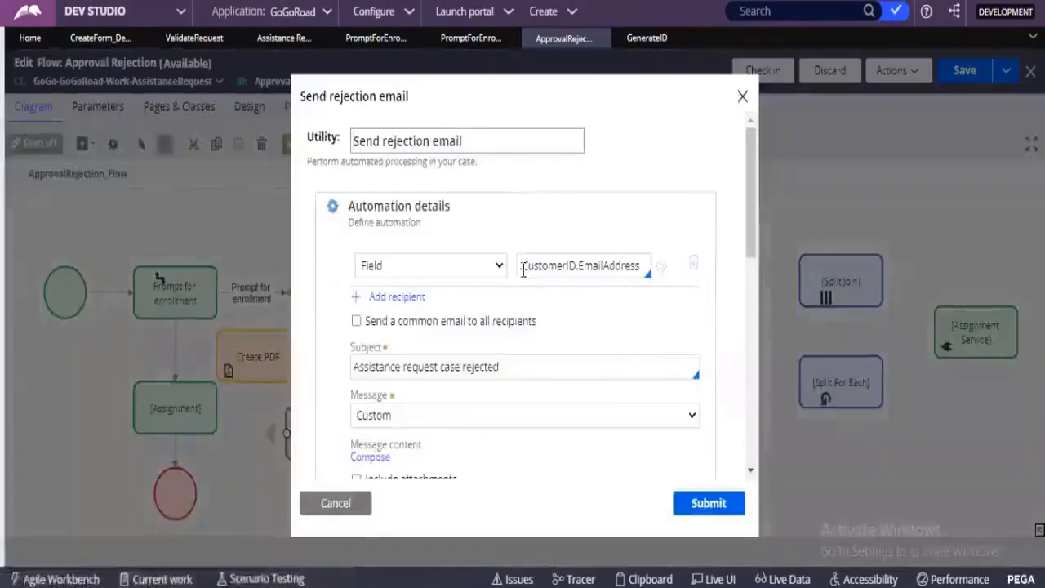
pyautogui.moveTo(520, 266); pyautogui.dragTo(642, 265)
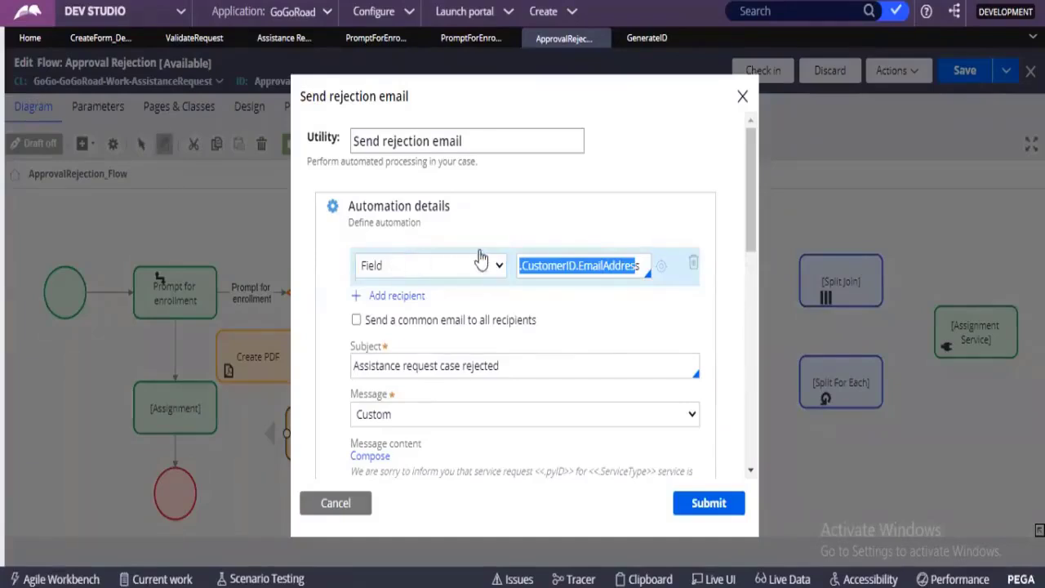
pyautogui.doubleClick(546, 267)
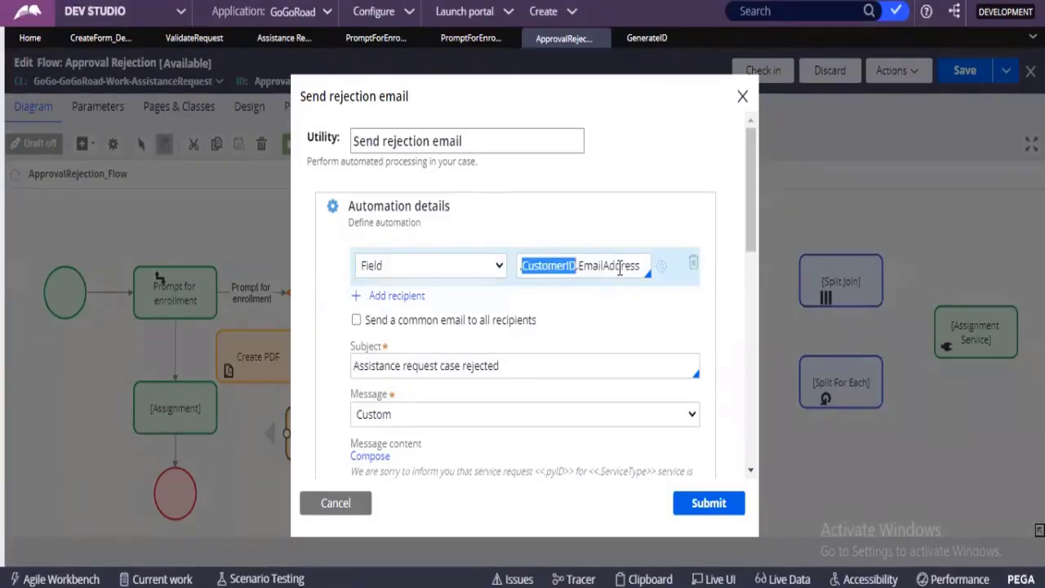
pyautogui.click(547, 266)
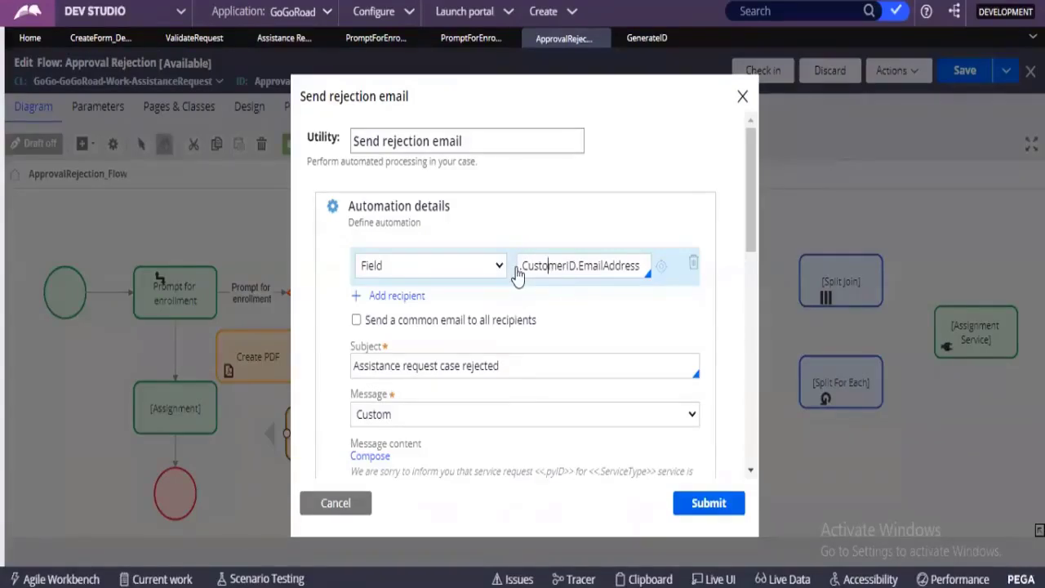
pyautogui.moveTo(518, 269); pyautogui.dragTo(642, 267)
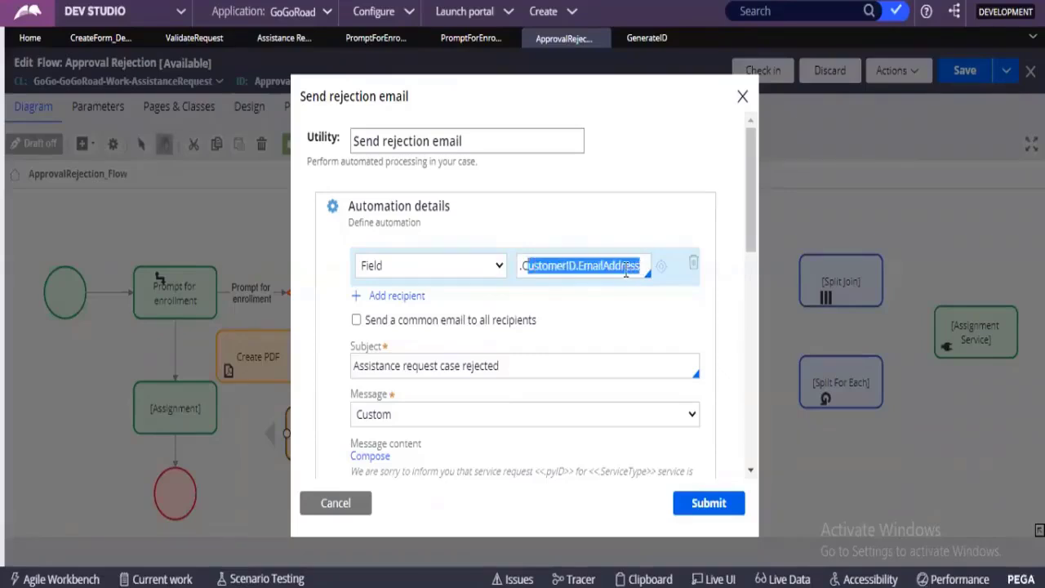